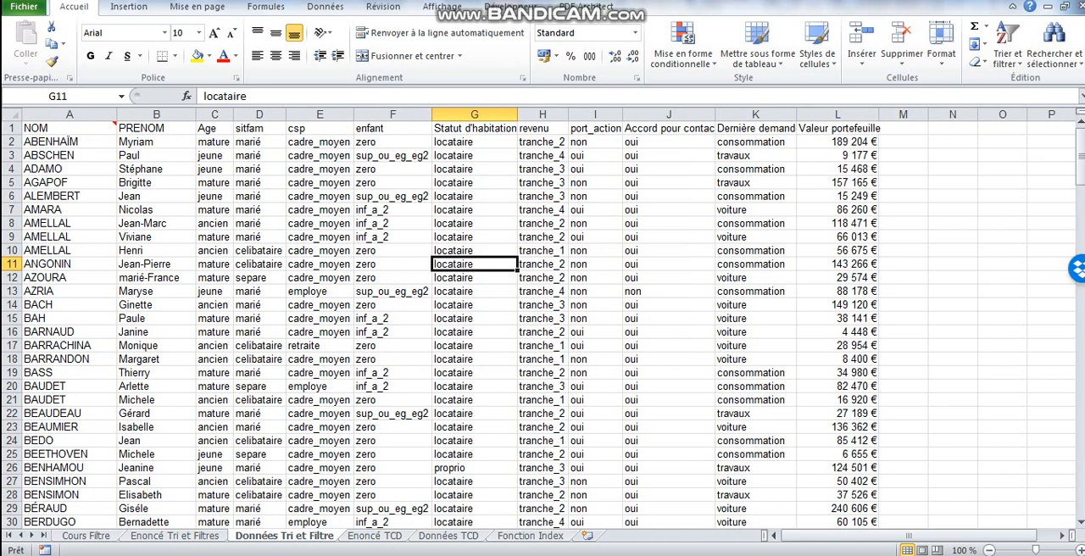
Format the client data range A1:L199 as a table with headers, using the first light (Clair) style.
left_click(393, 291)
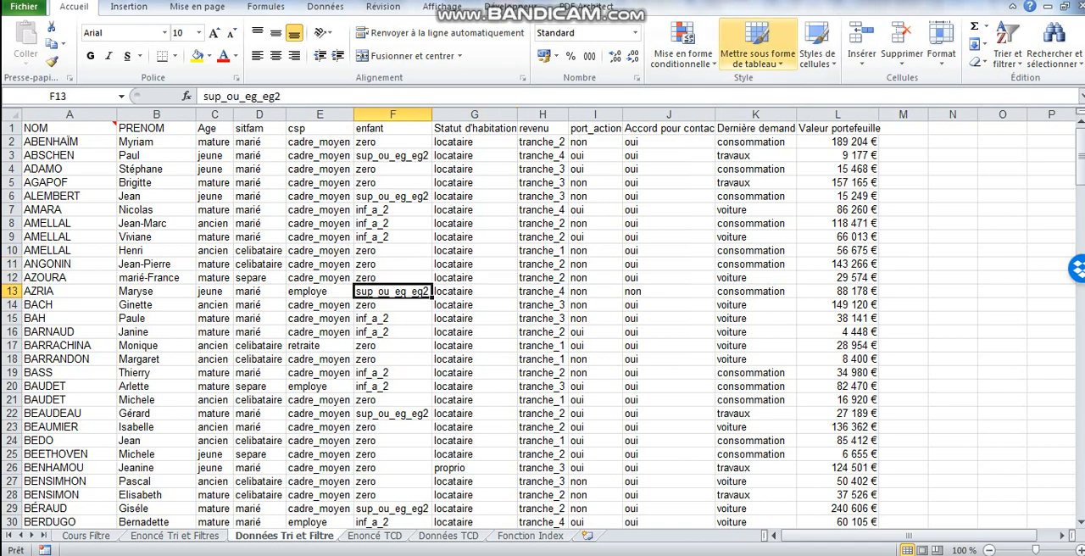
left_click(758, 50)
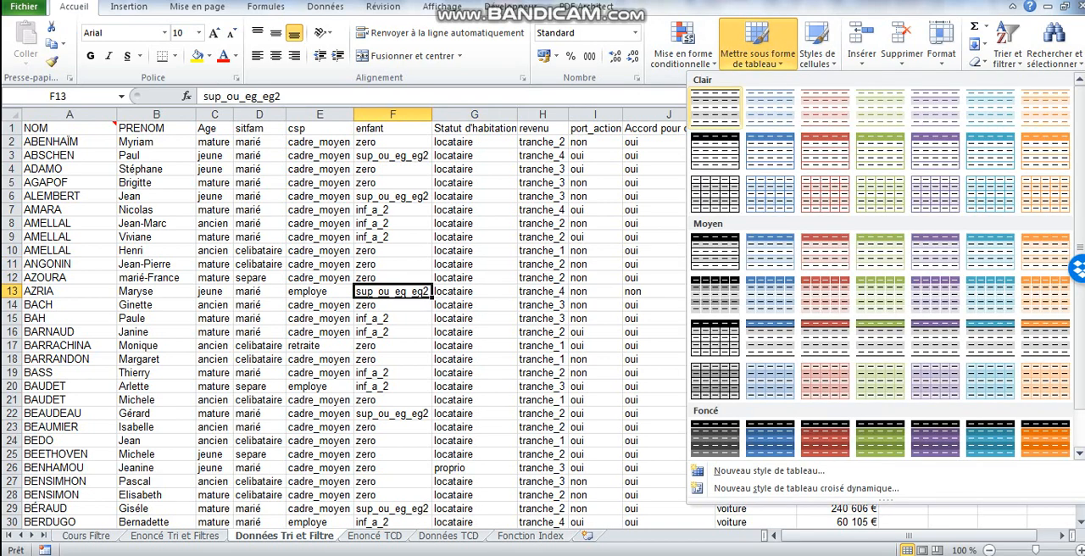
left_click(715, 107)
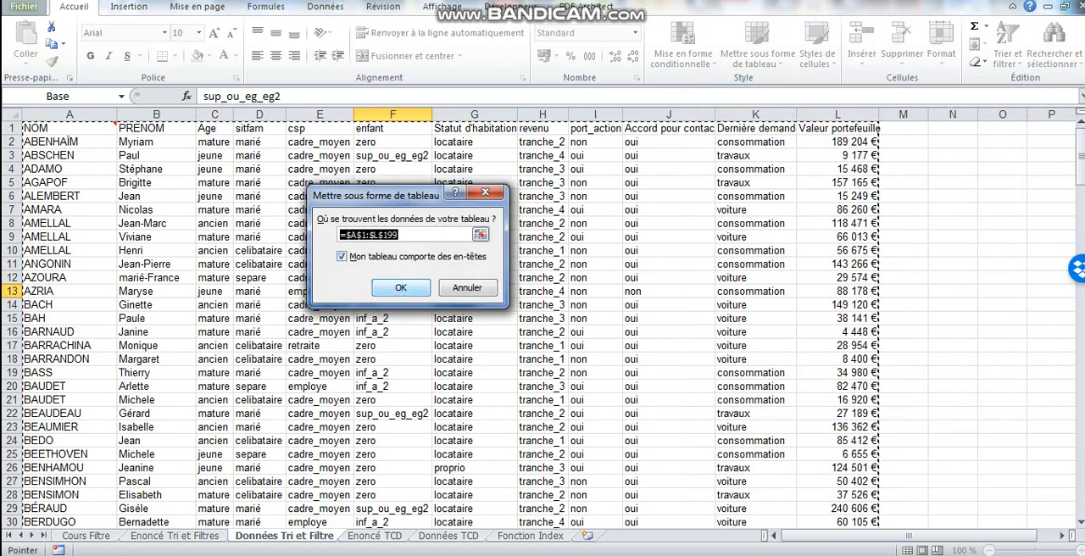
left_click(400, 287)
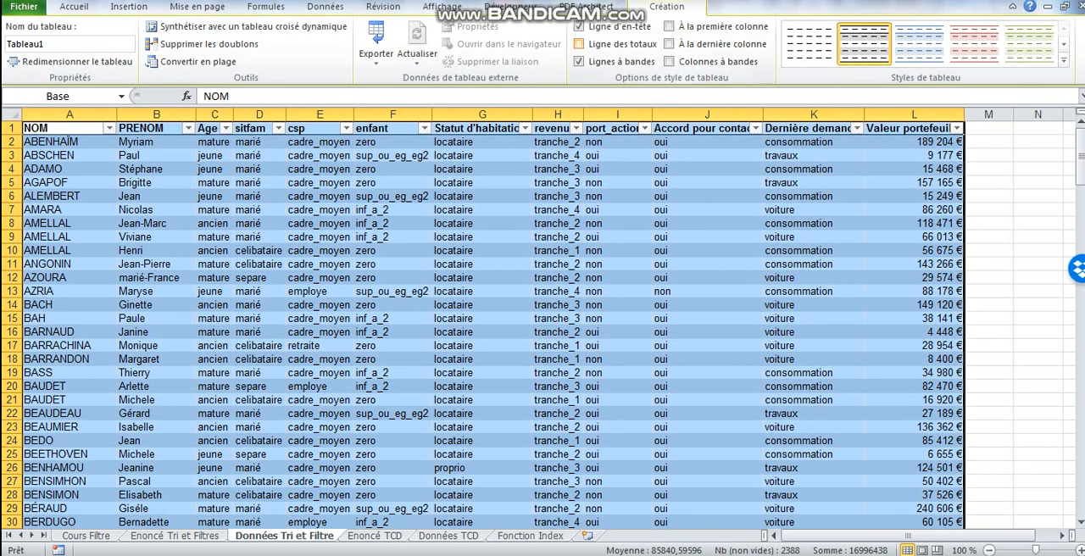
Add a total row to the table and use Somme for the Valeur portefeuille column.
left_click(578, 44)
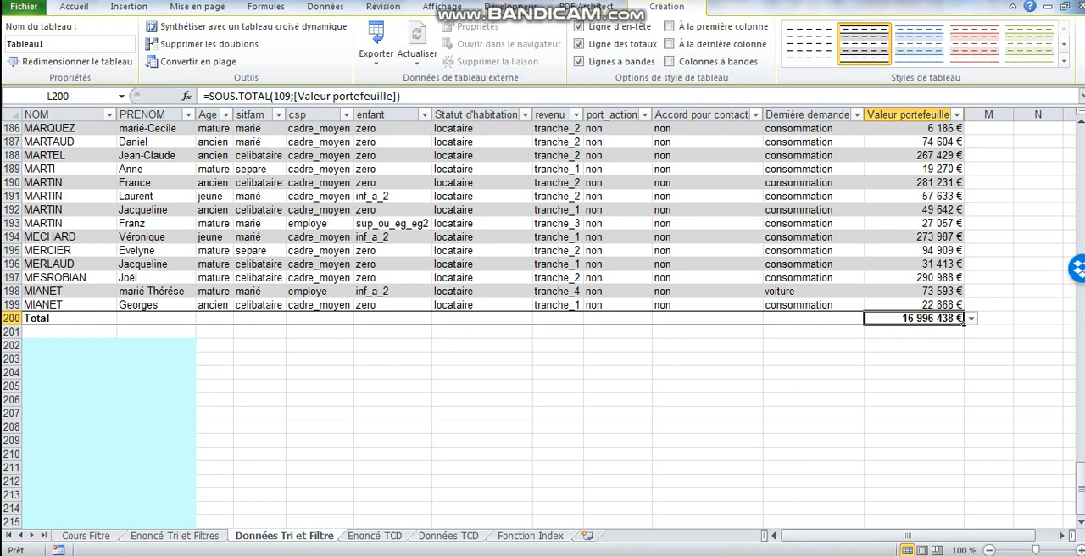
left_click(971, 318)
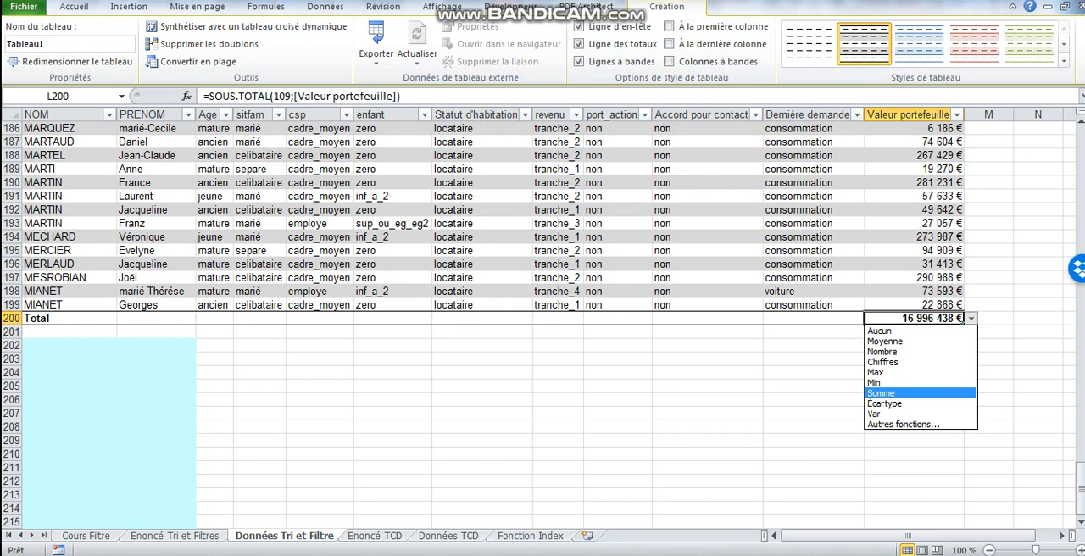
left_click(881, 393)
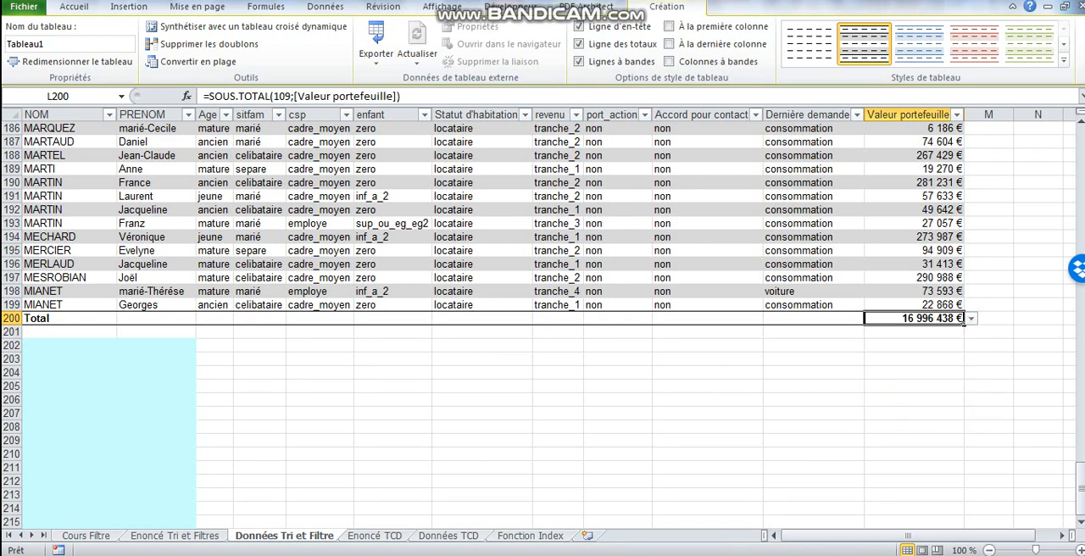
left_click(971, 318)
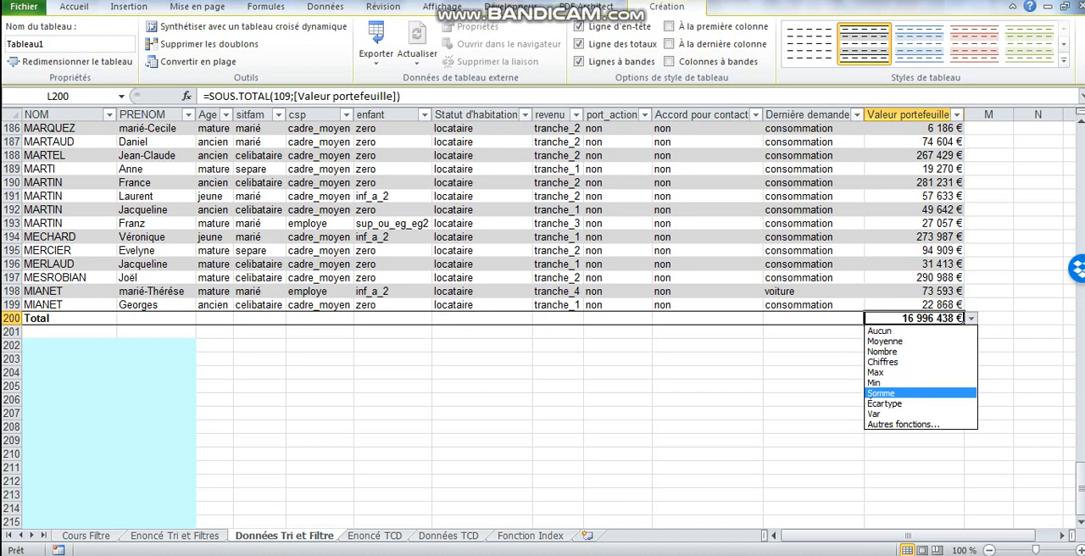
left_click(913, 196)
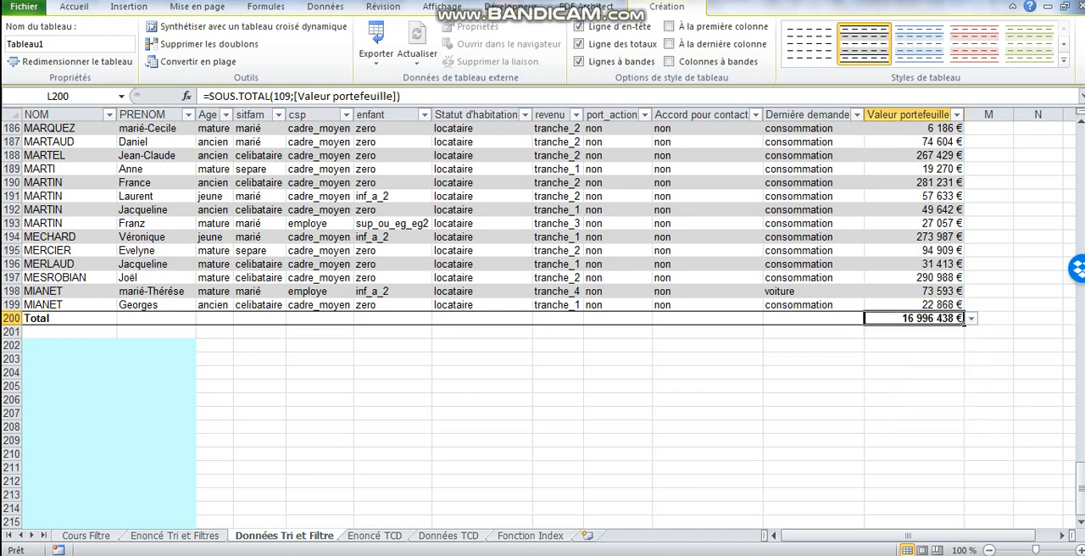
left_click(913, 196)
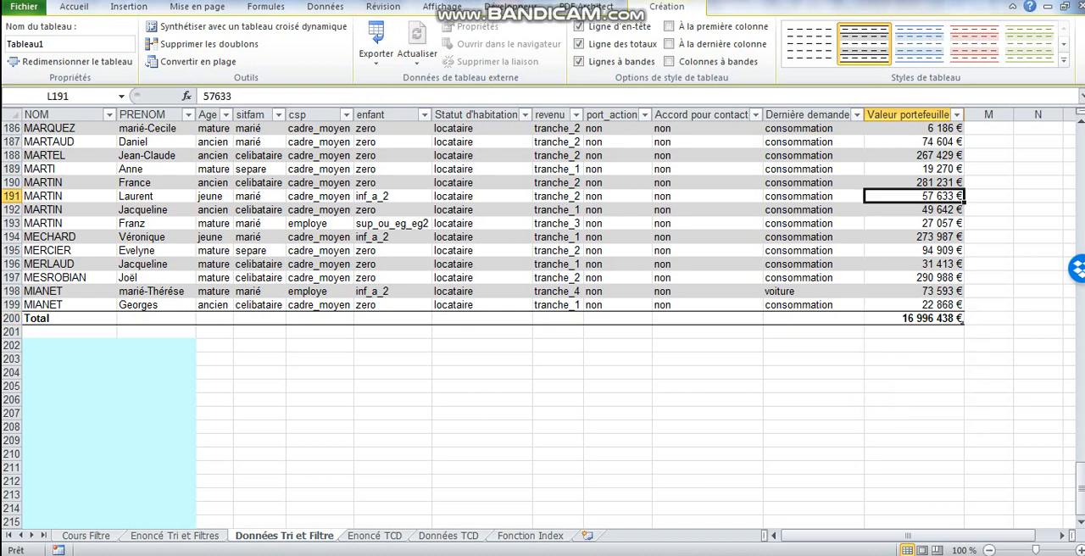
Check the exercise instructions, then start a custom icon-set formatting rule for all the table's Valeur portefeuille values.
key("ctrl+Page_Up")
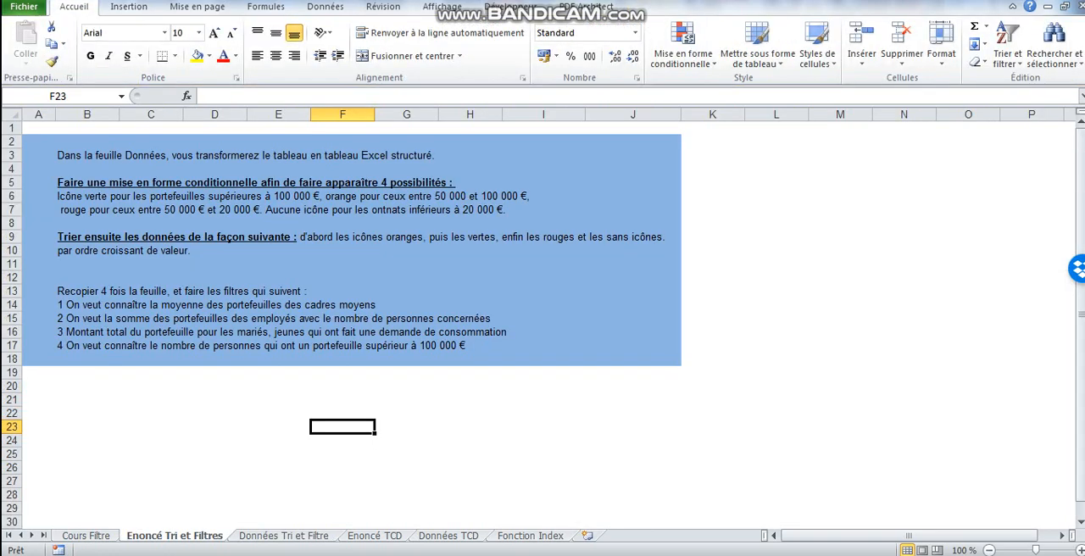
key("ctrl+Page_Down")
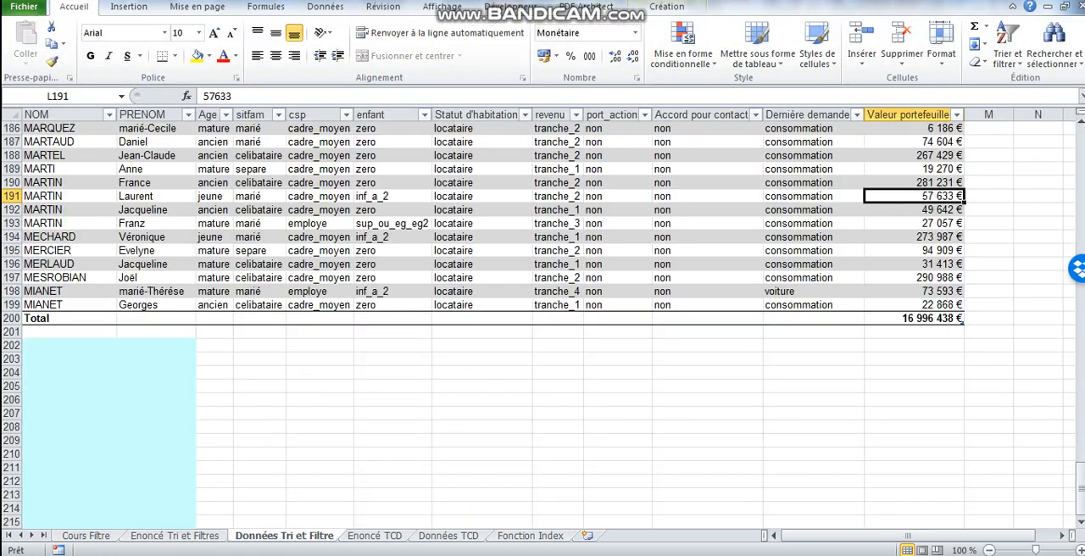
left_click(907, 112)
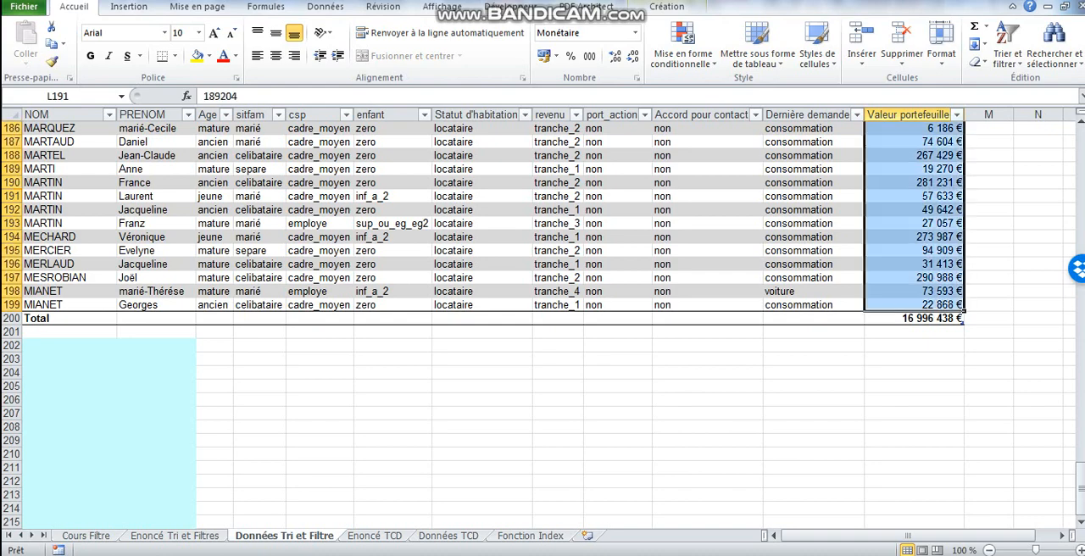
left_click_drag(1081, 488, 1080, 154)
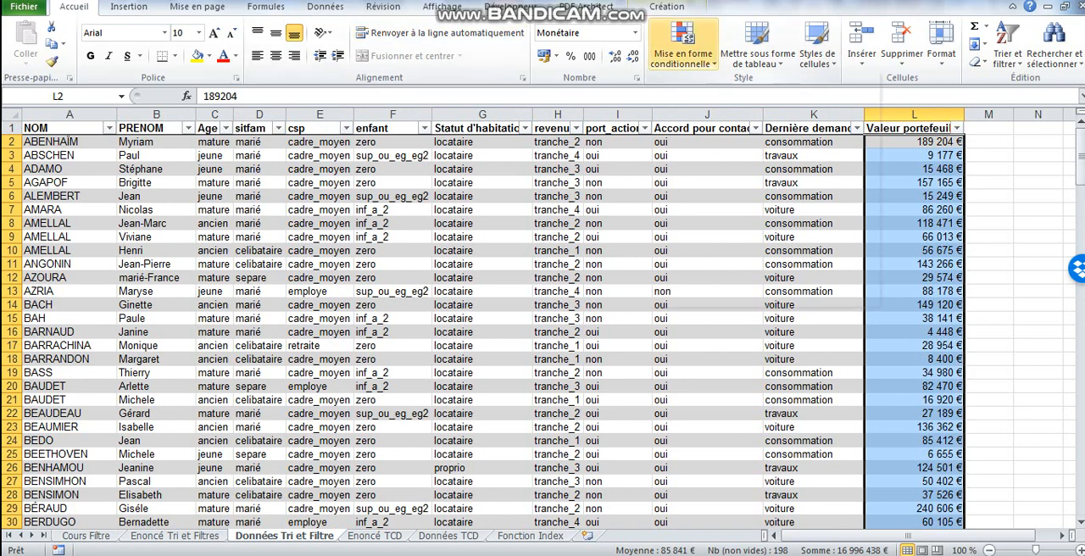
left_click(682, 53)
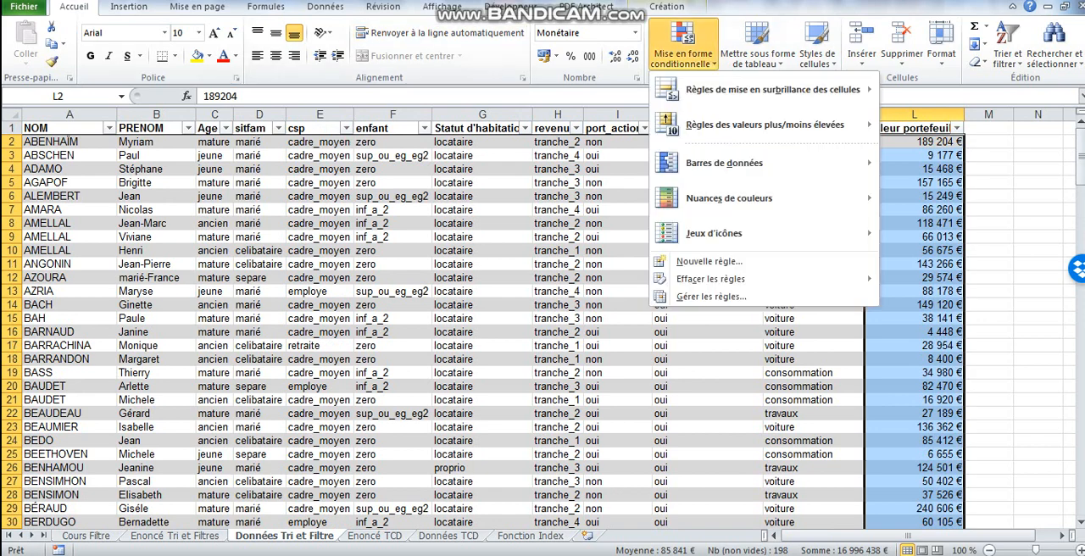
mouse_move(714, 233)
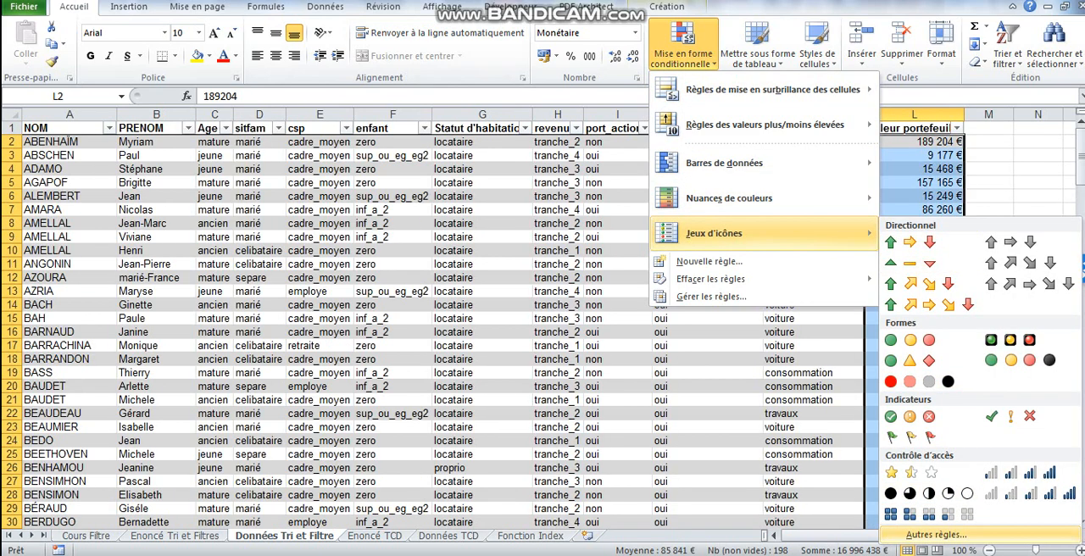
left_click(936, 534)
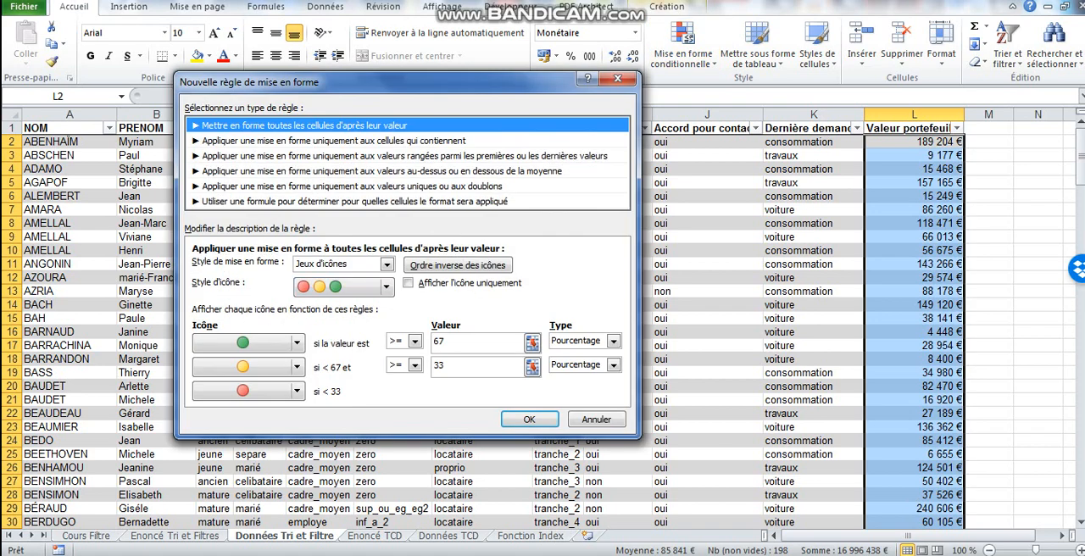
left_click(387, 287)
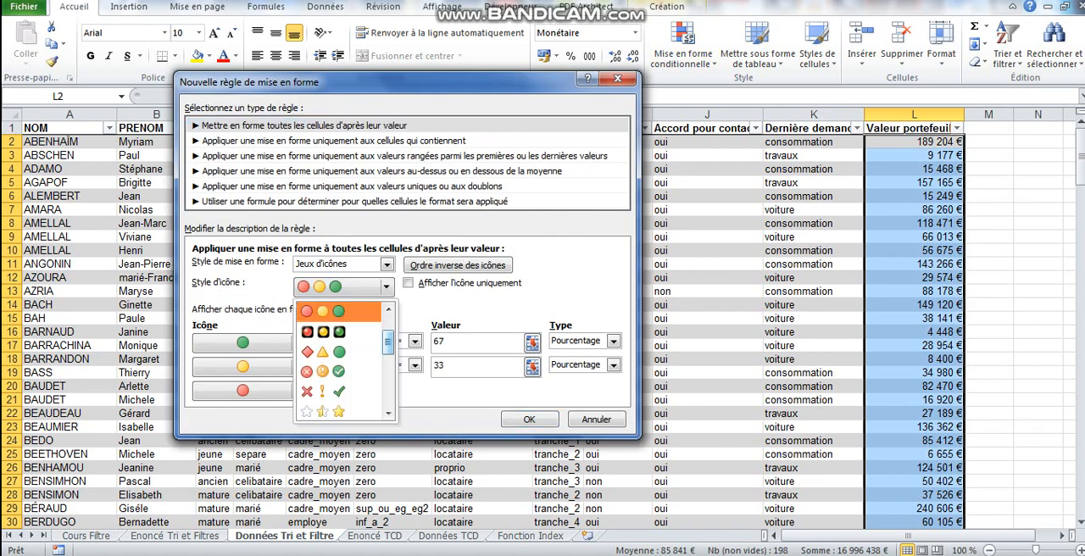
scroll(343, 360, "up", 2)
scroll(343, 360, "down", 5)
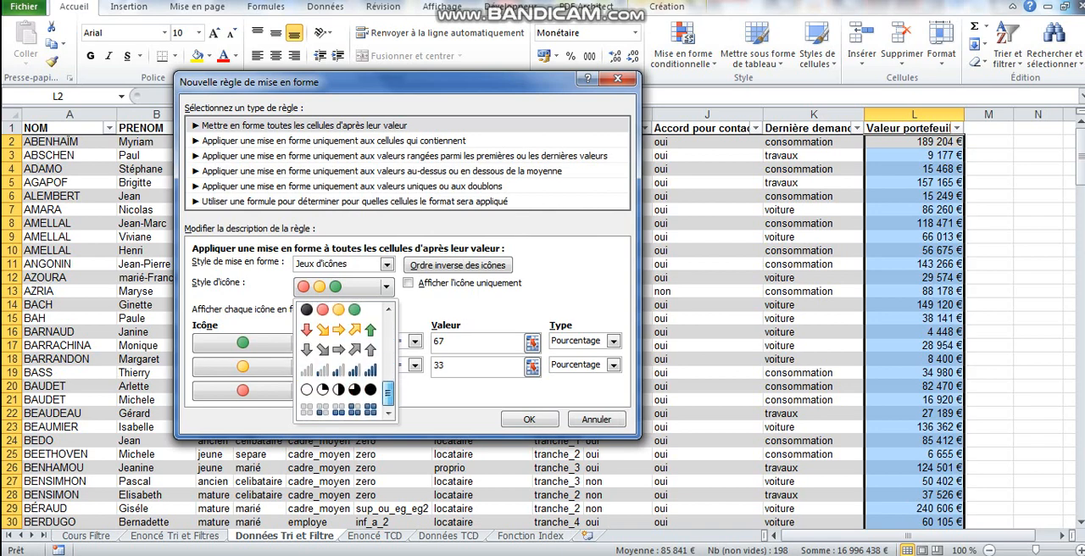
scroll(343, 360, "up", 3)
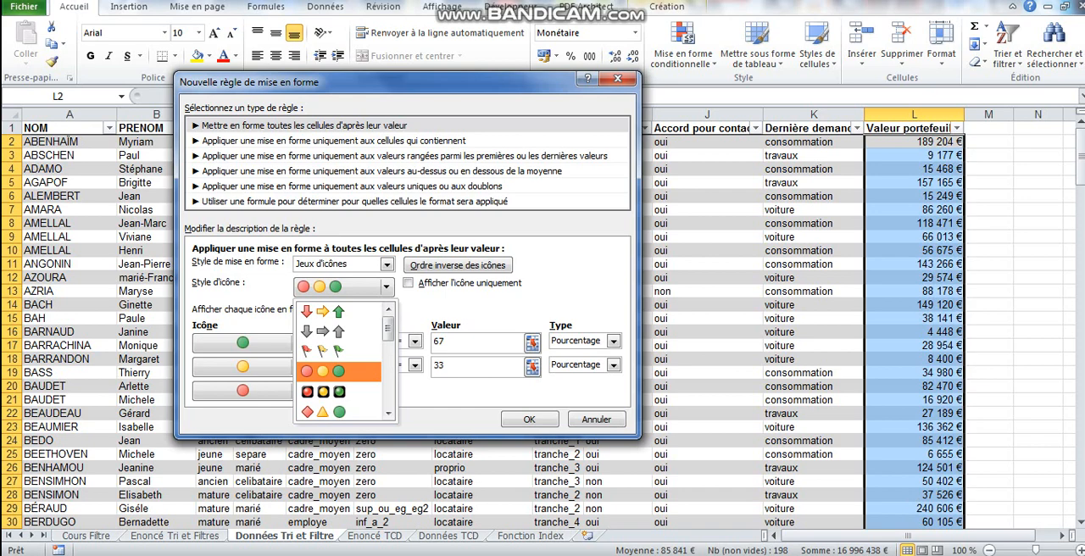
left_click(339, 371)
left_click(613, 339)
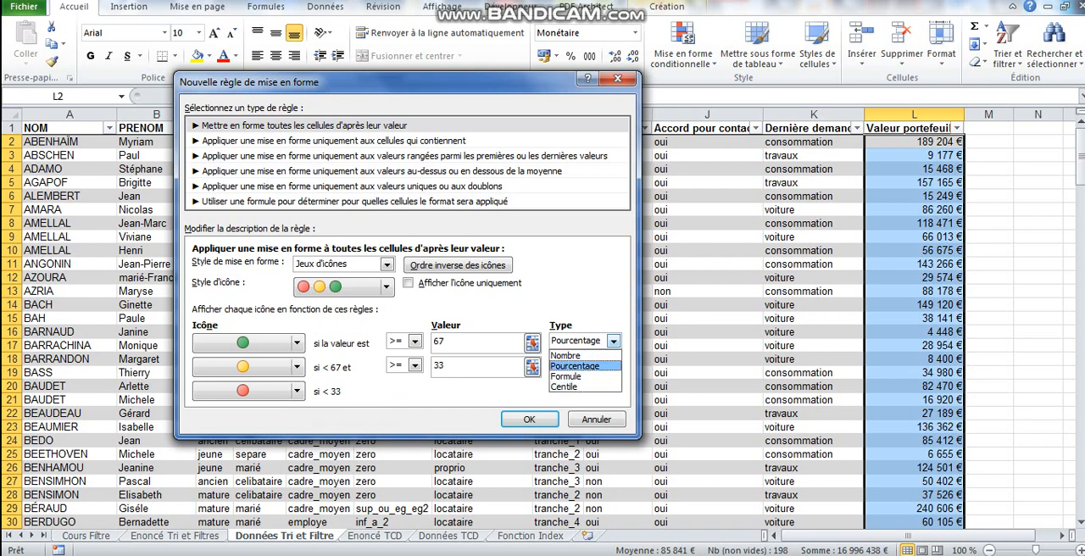
left_click(575, 366)
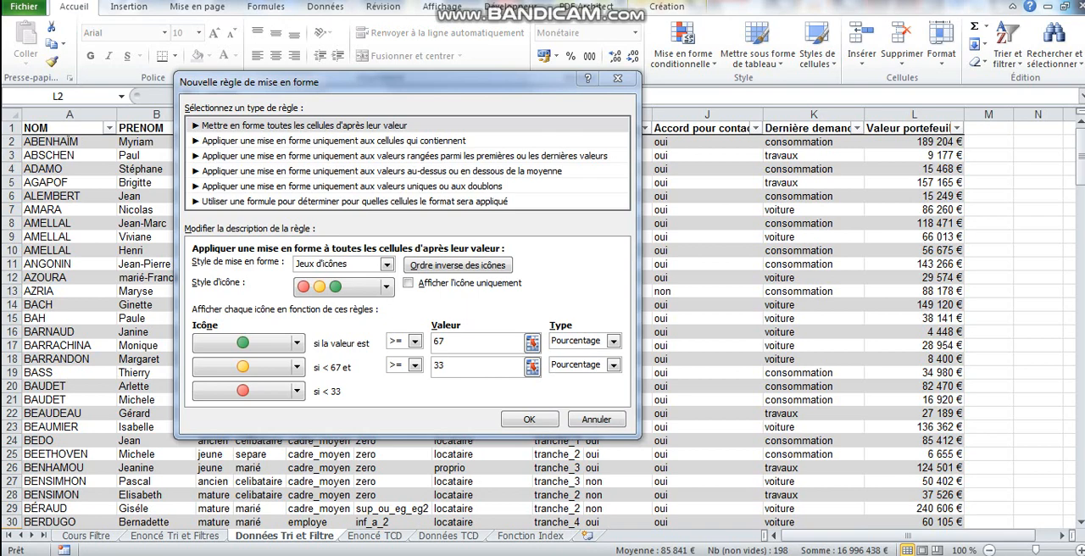
Set the rule's icon style to the set of four coloured arrows.
left_click(387, 286)
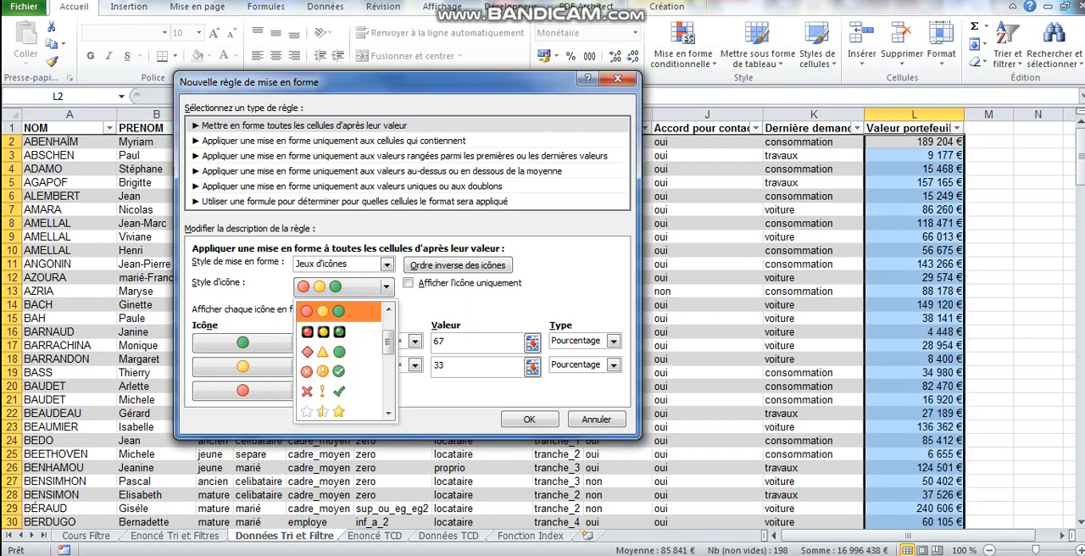
left_click_drag(388, 341, 387, 370)
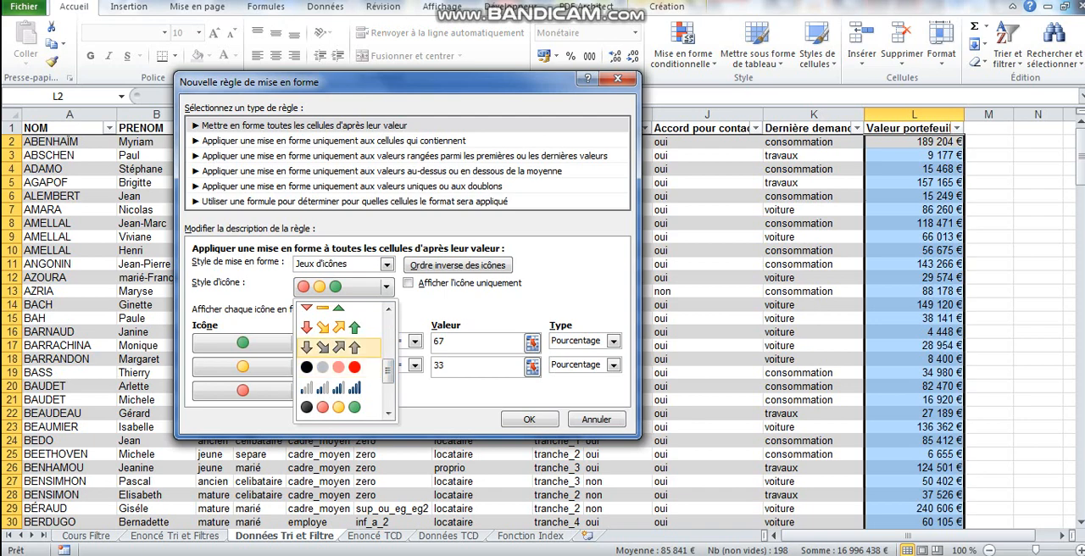
left_click(339, 327)
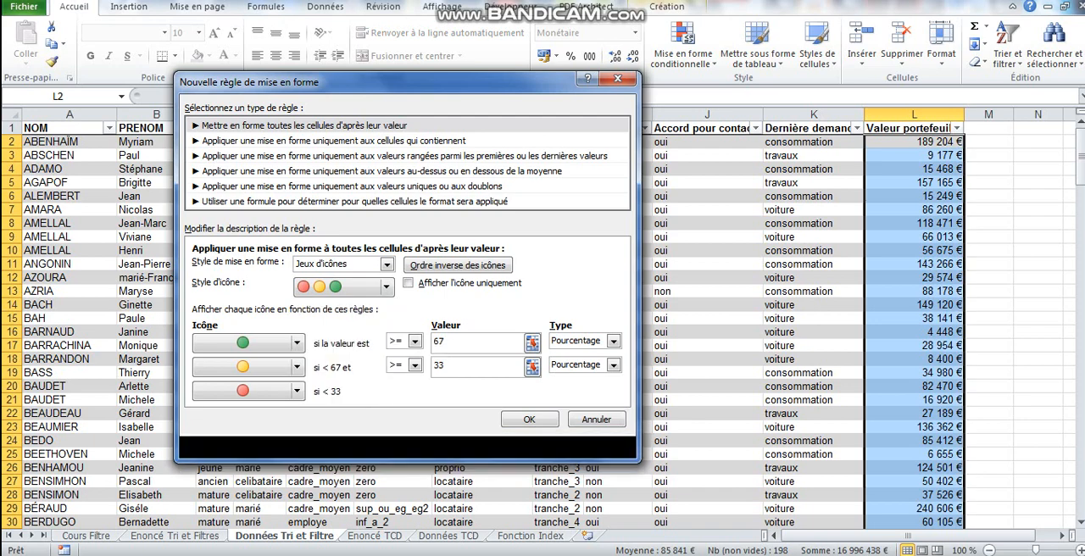
Set the type of all three icon thresholds to Nombre.
left_click(613, 341)
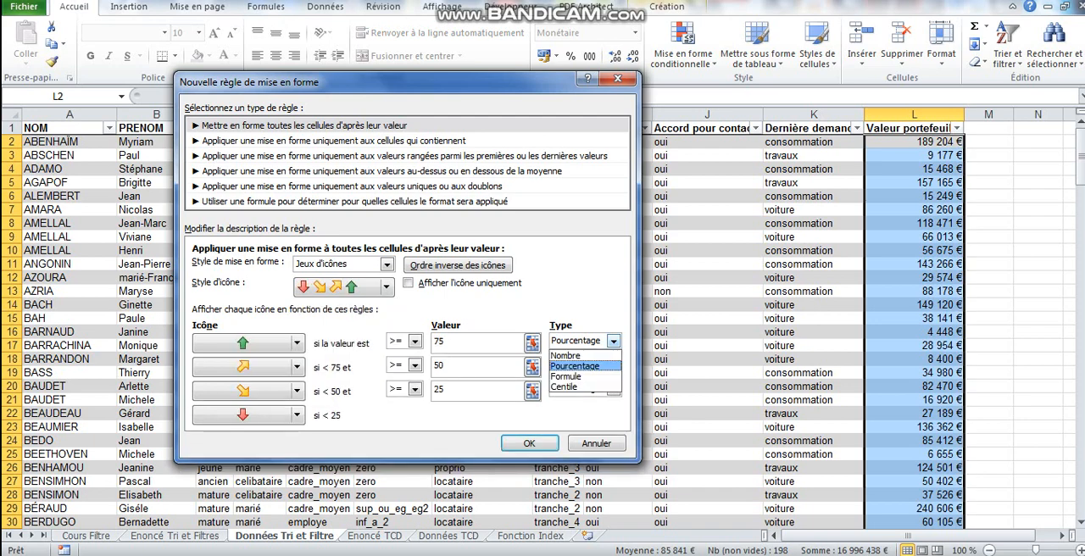
left_click(576, 352)
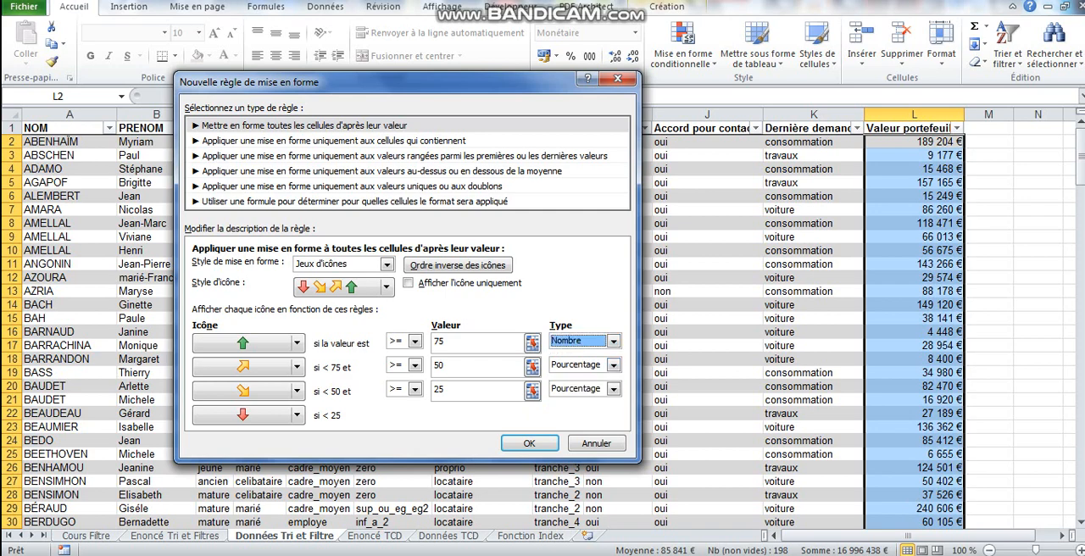
left_click(613, 364)
left_click(576, 379)
left_click(613, 388)
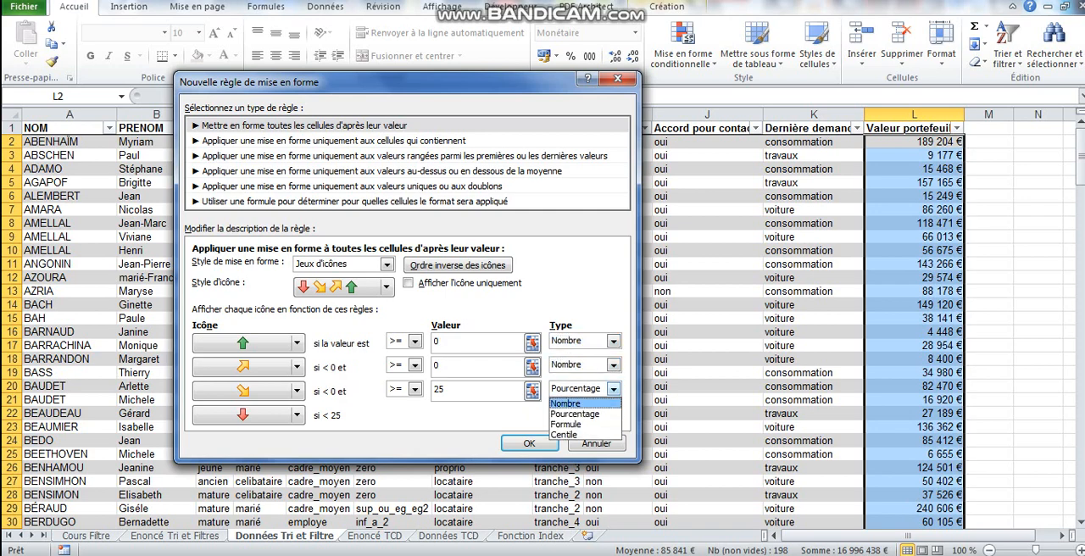
left_click(565, 403)
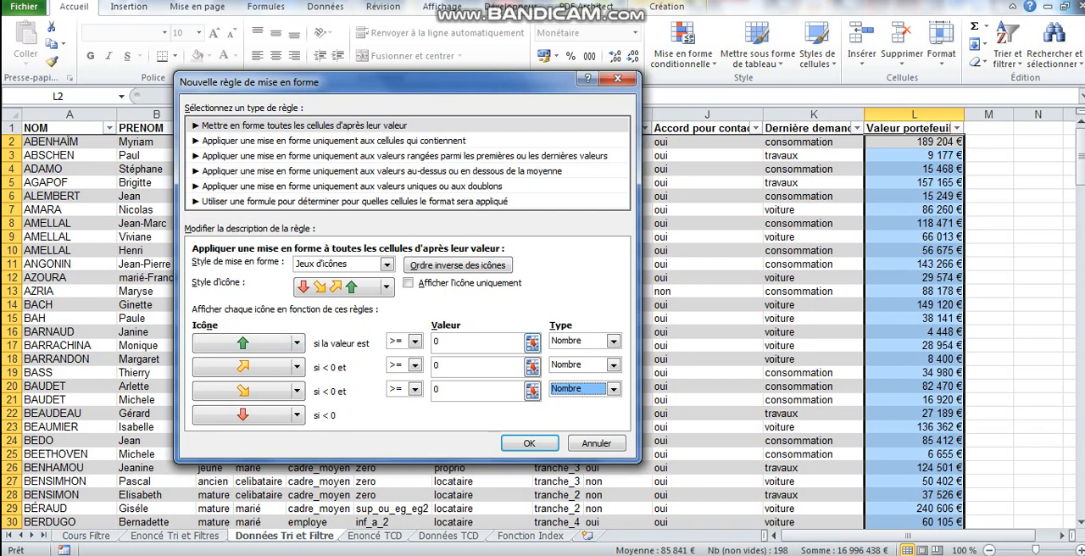
Set the green arrow's threshold to >= 100000 and the orange upward arrow's threshold to 50000.
double_click(436, 342)
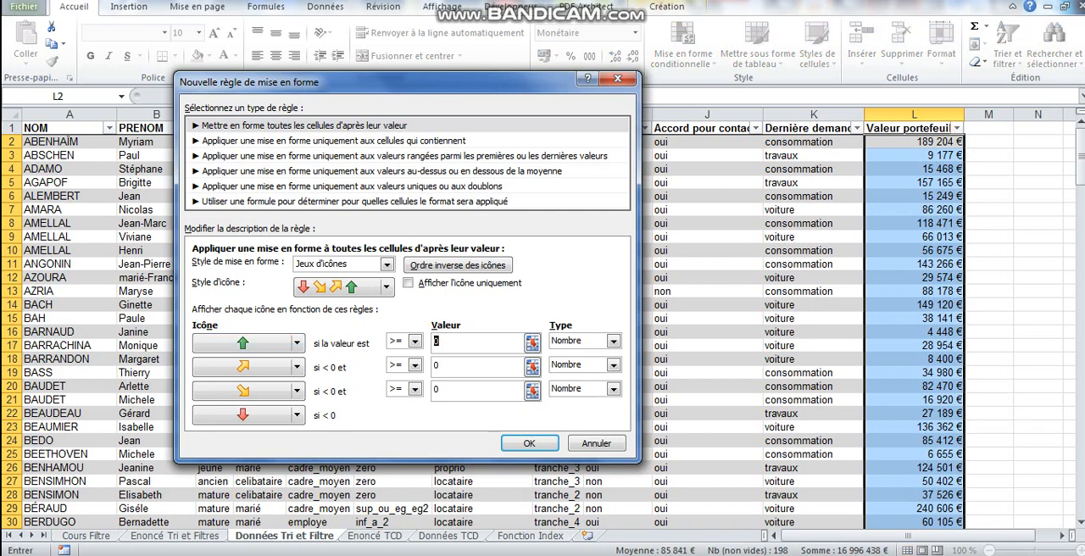
type("100000")
left_click(415, 341)
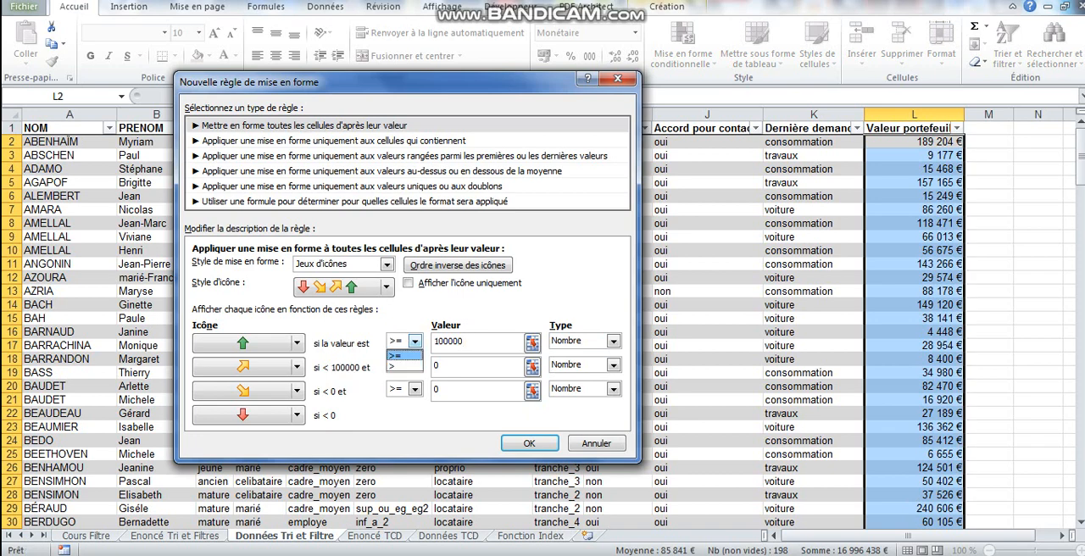
left_click(402, 355)
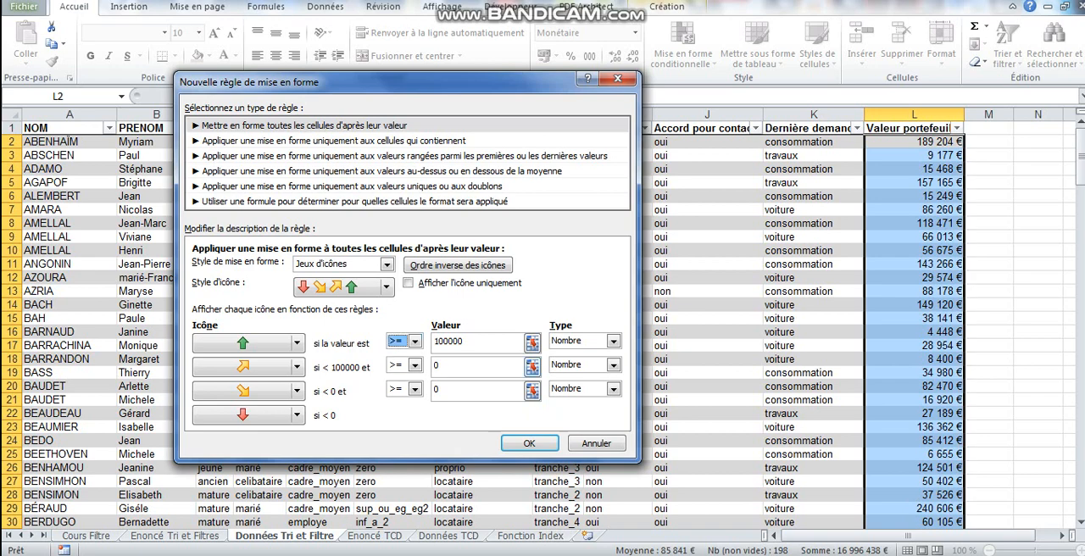
left_click_drag(441, 365, 432, 365)
type("50000")
Change the third icon to a red flag and set its threshold to 20000.
left_click(254, 391)
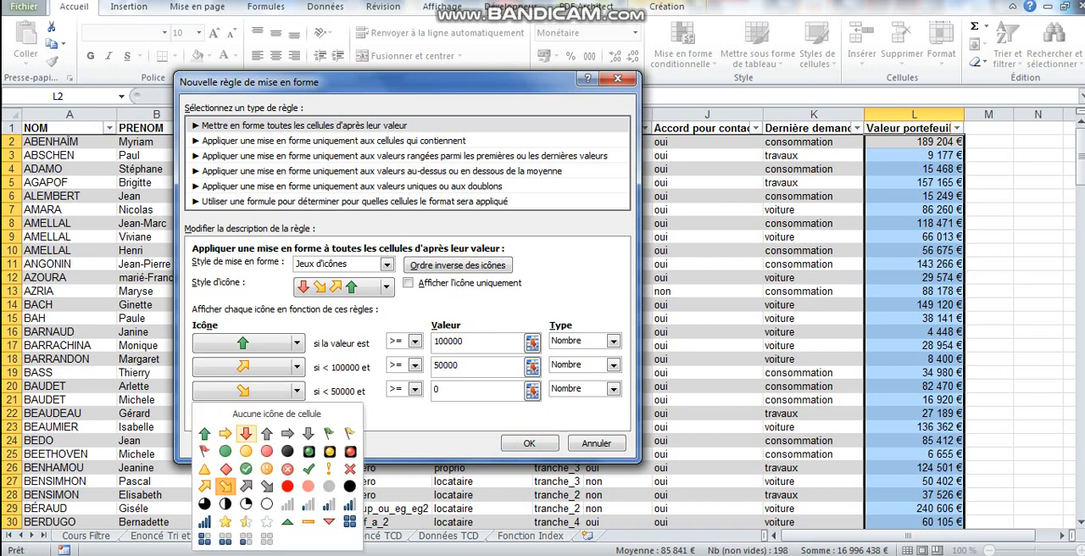
left_click(204, 451)
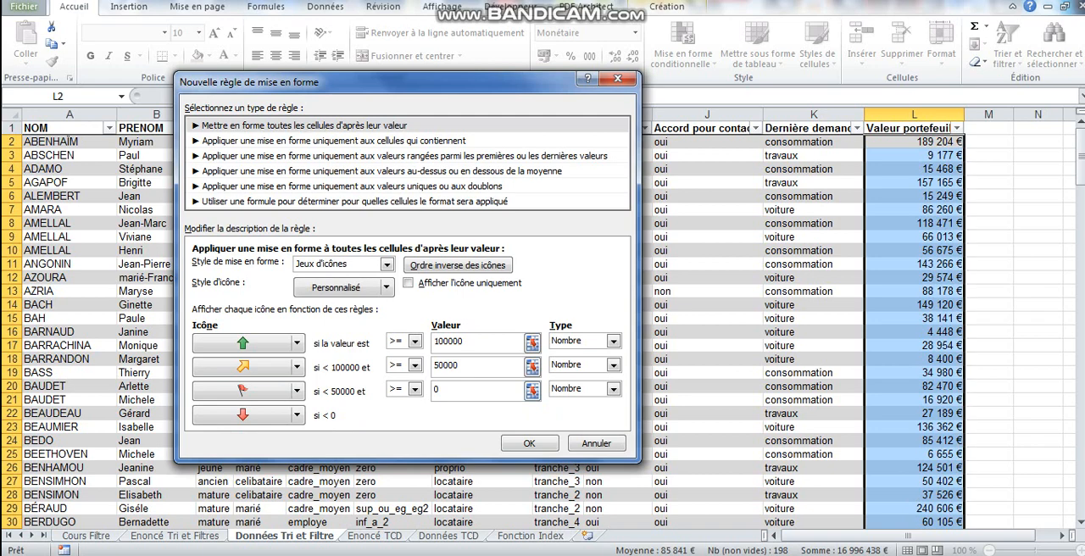
double_click(435, 389)
type("20000")
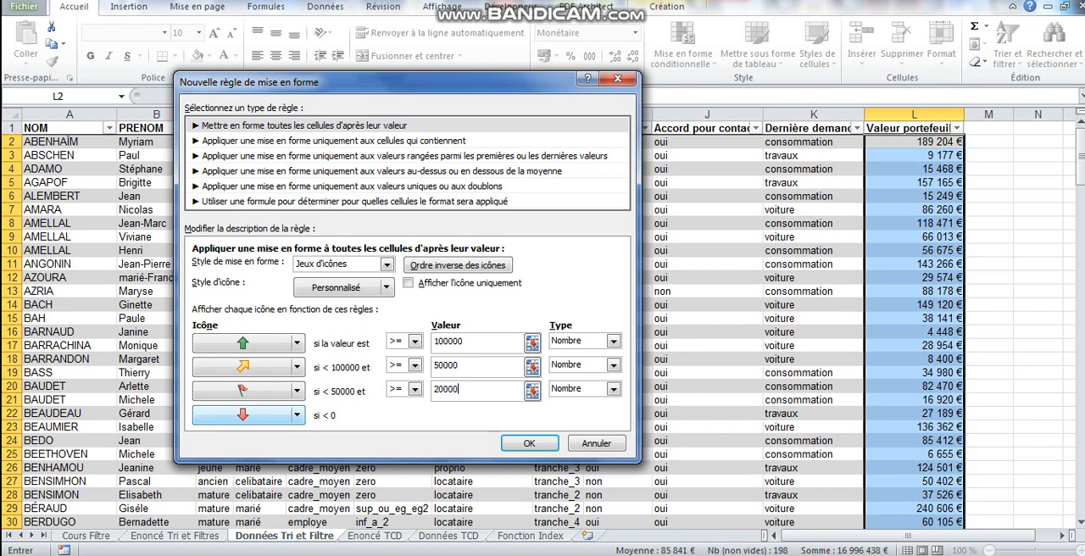
Set the fourth icon to Aucune icône de cellule for values under 20000 and apply the formatting rule.
left_click(297, 414)
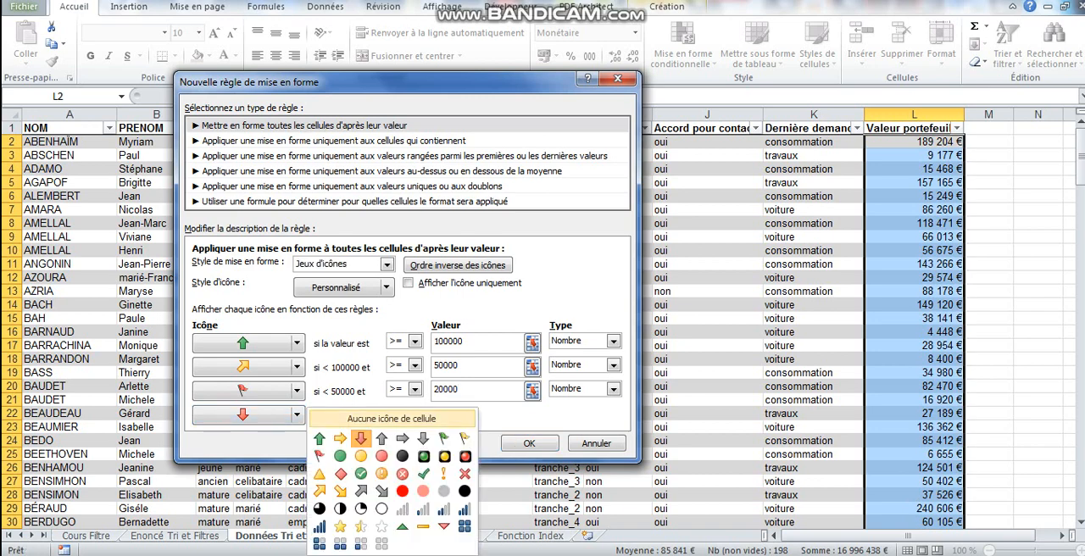
left_click(390, 419)
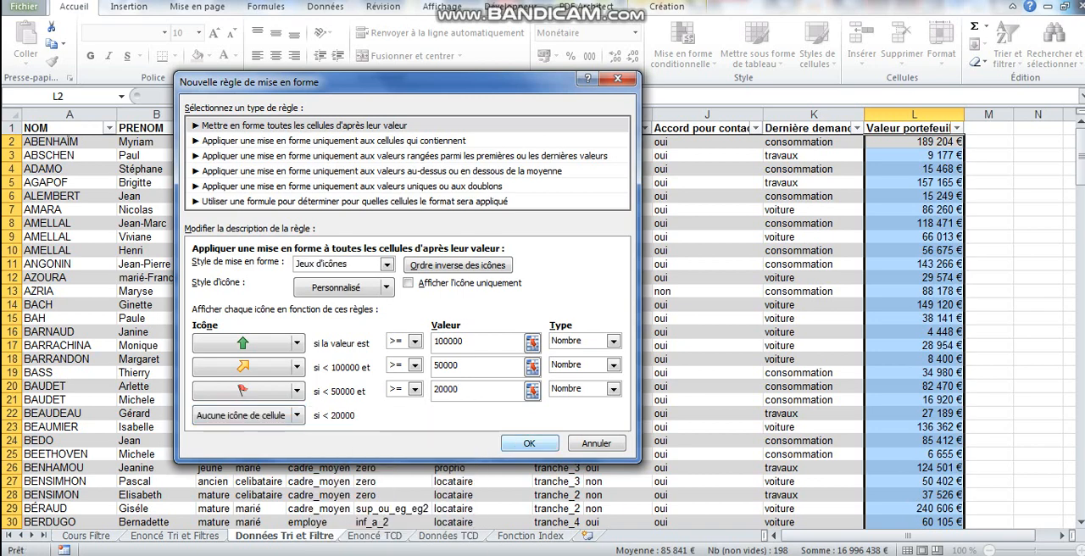
left_click(529, 443)
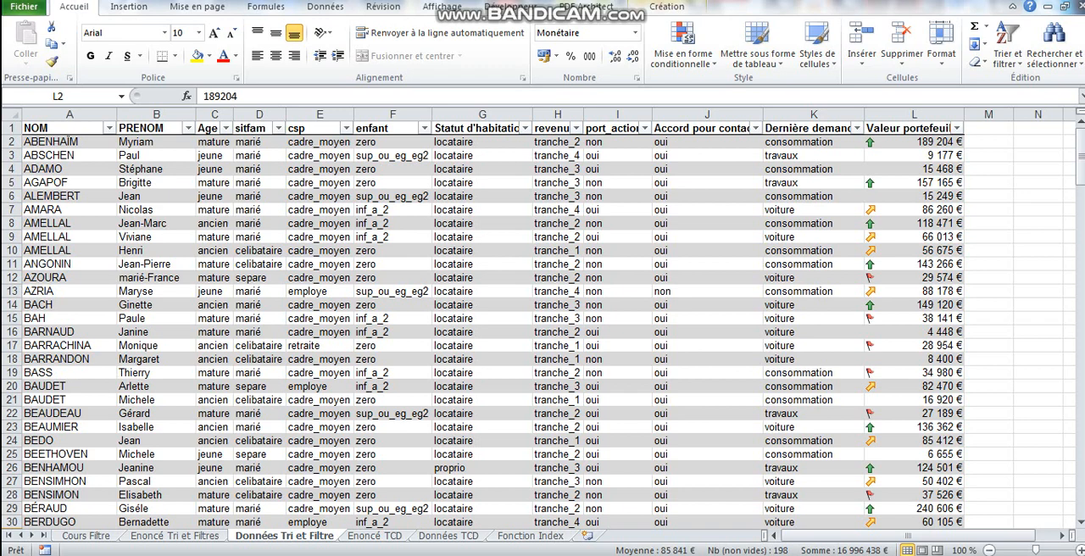
Start a custom sort of the table with Valeur portefeuille as the first sort column.
left_click(324, 6)
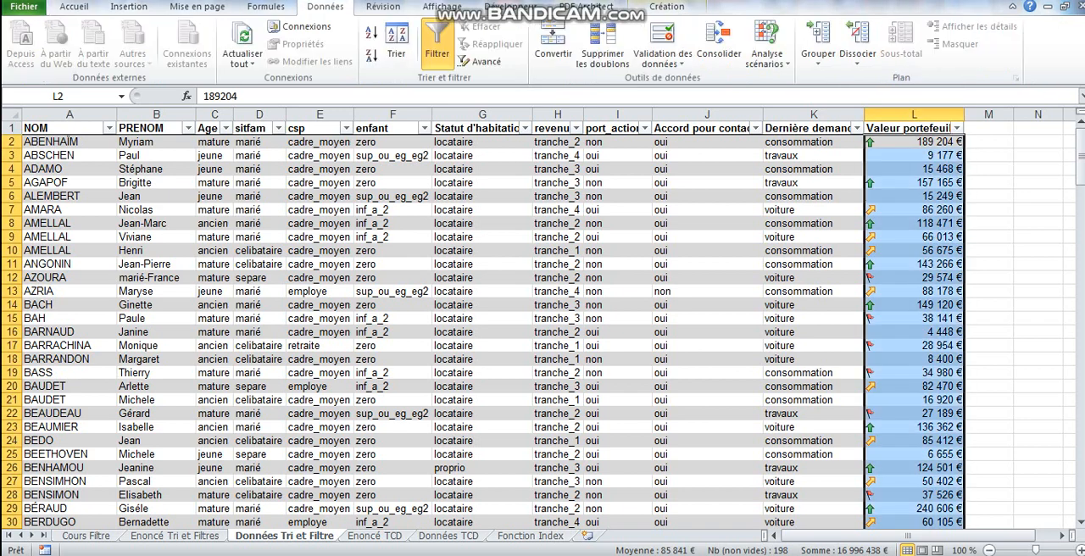
left_click(396, 42)
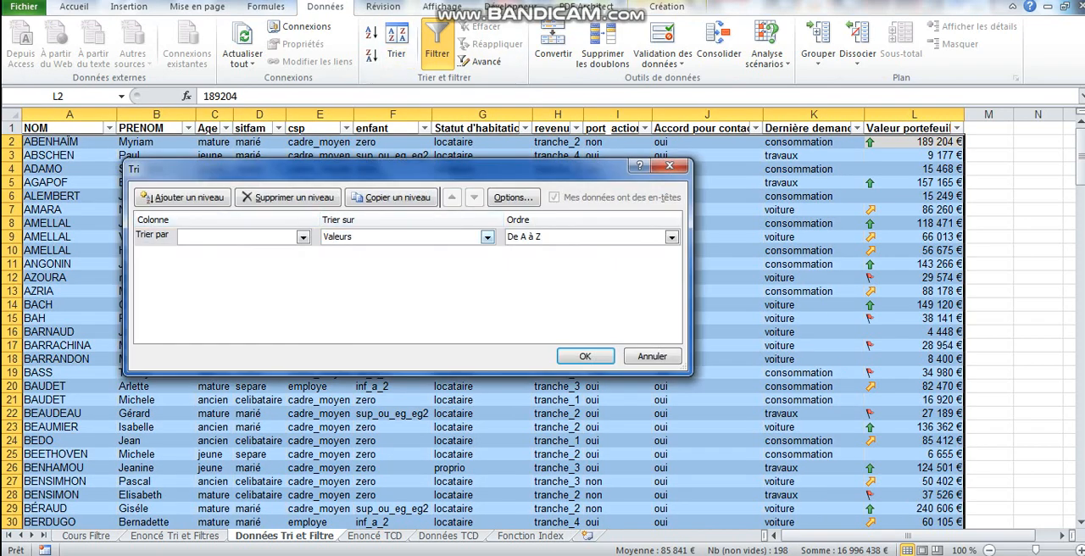
left_click(304, 237)
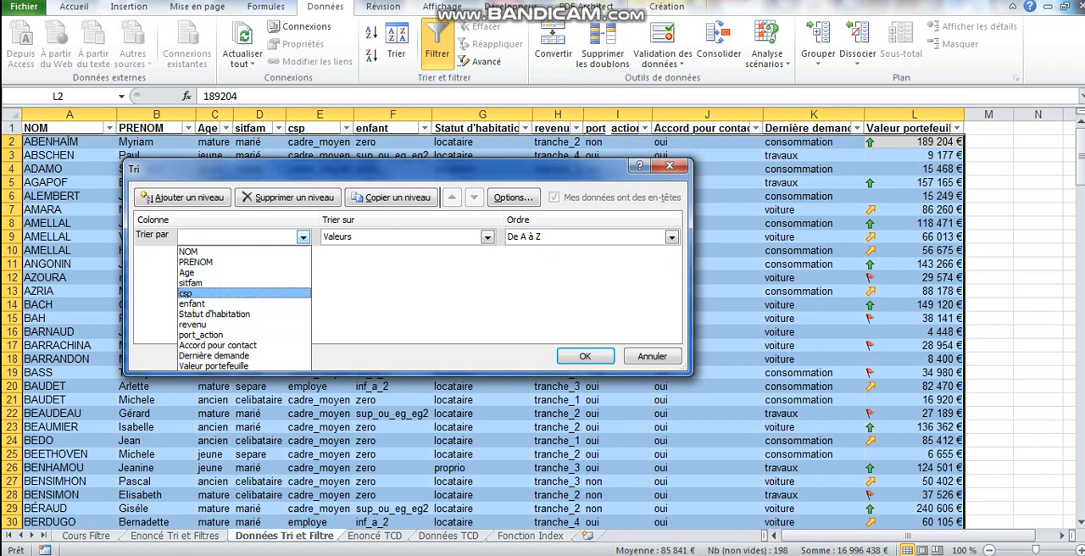
key("Escape")
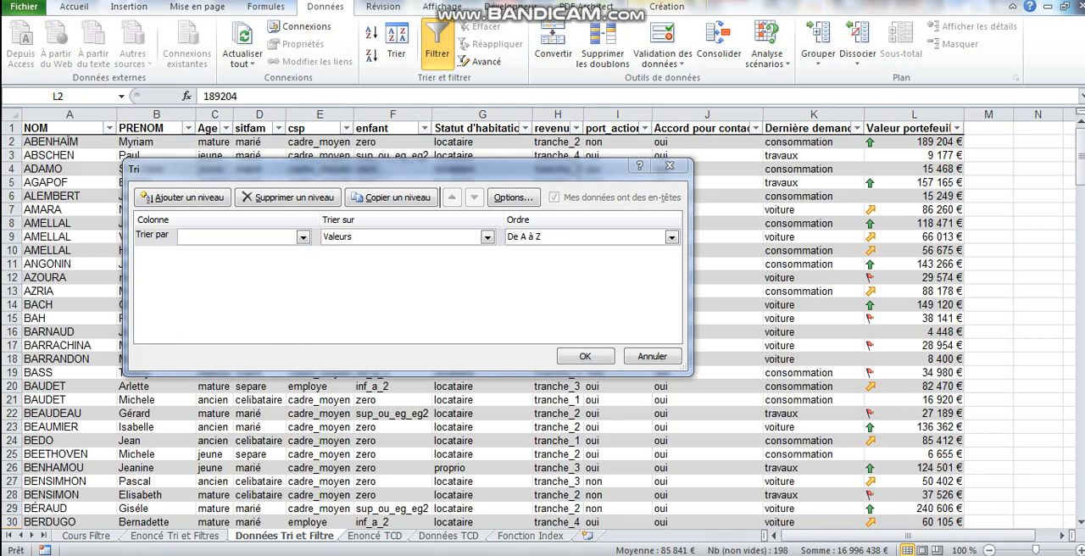
left_click(303, 237)
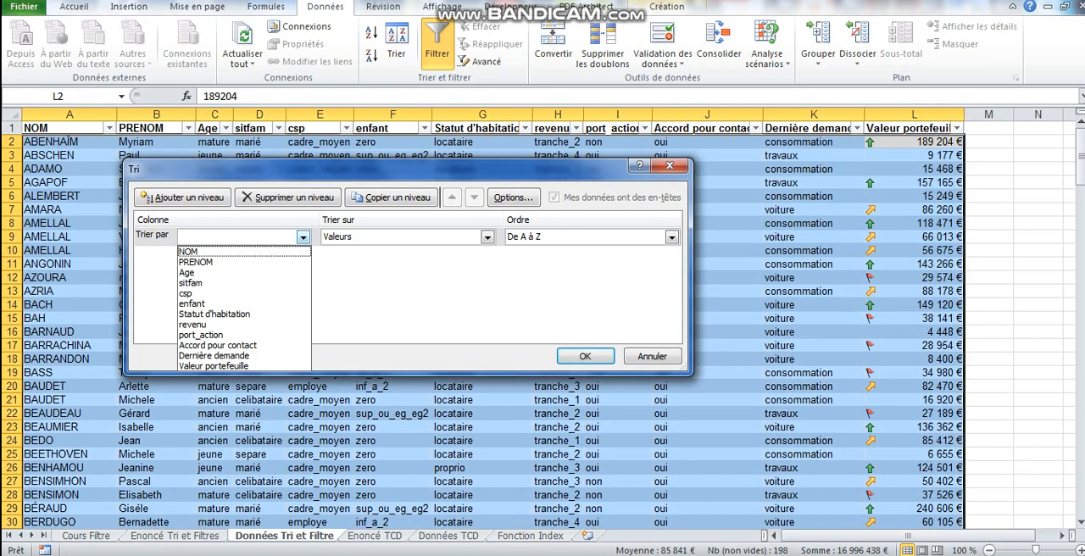
key("Down")
key("Down")
key("Down")
key("Down")
key("Down")
key("Down")
key("Down")
key("Down")
key("Down")
key("Down")
key("Return")
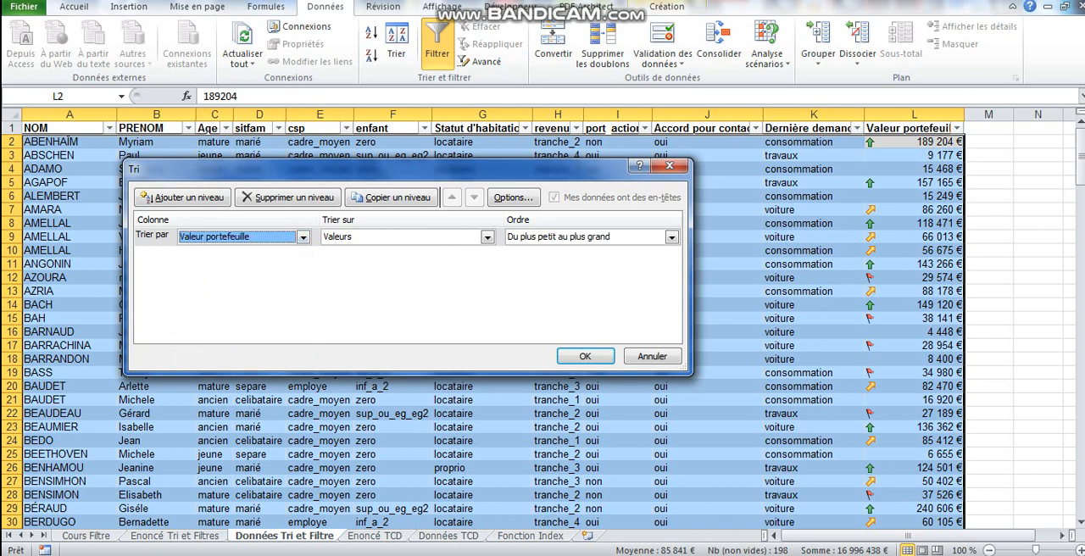
Make the first sort level use Icône de cellule, with the orange upward arrow placed En haut.
left_click(487, 238)
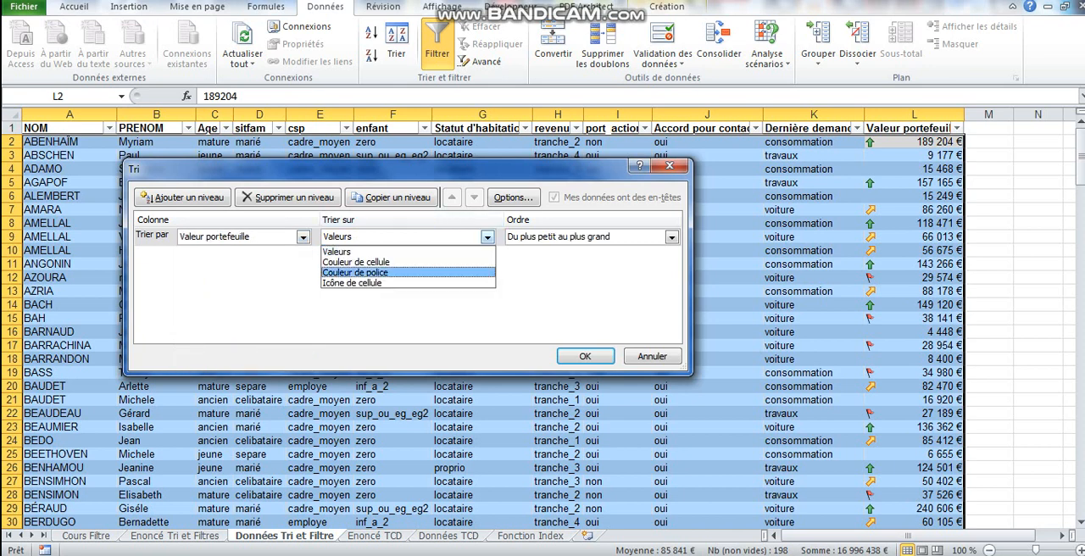
left_click(381, 284)
left_click(609, 240)
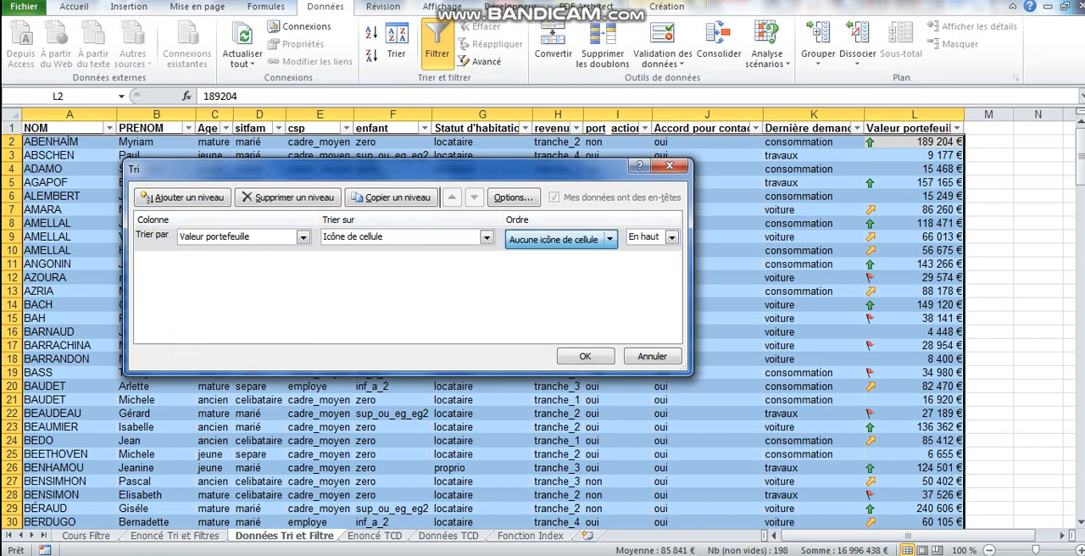
left_click(609, 239)
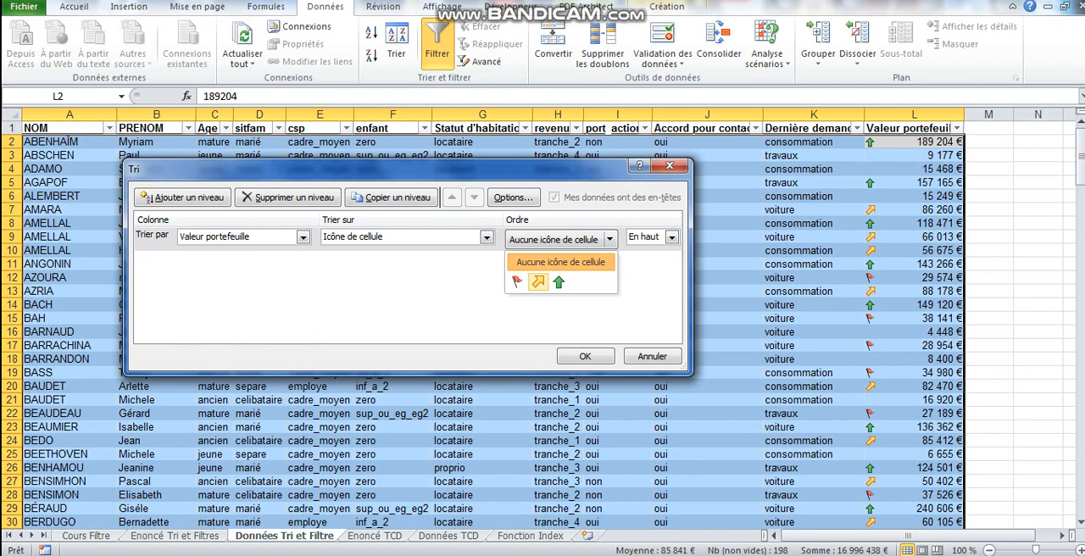
left_click(537, 282)
Add a second sort level on Valeur portefeuille by Icône de cellule, with the green arrow En haut.
left_click(183, 196)
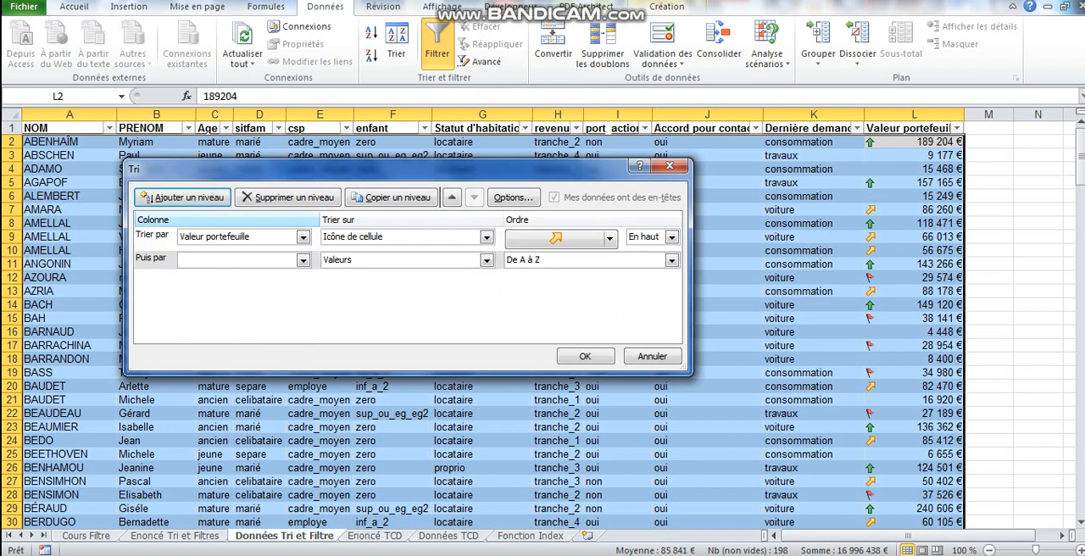
left_click(302, 260)
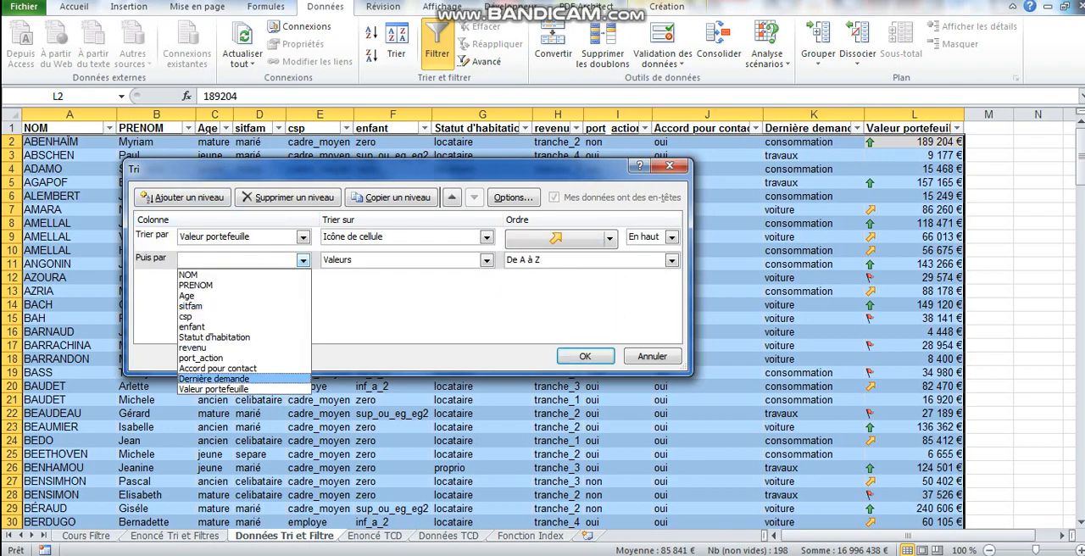
left_click(213, 388)
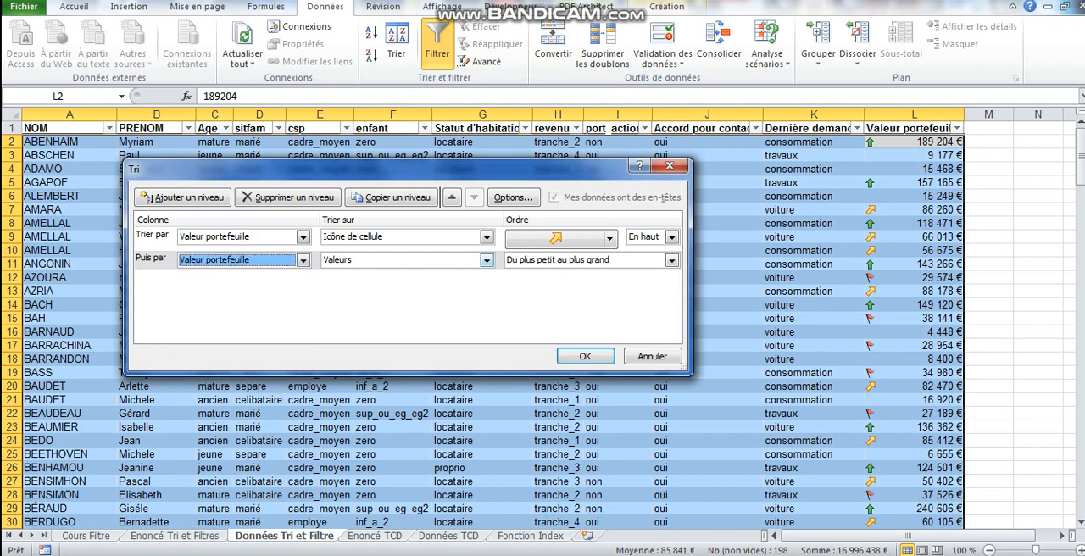
left_click(486, 260)
left_click(352, 306)
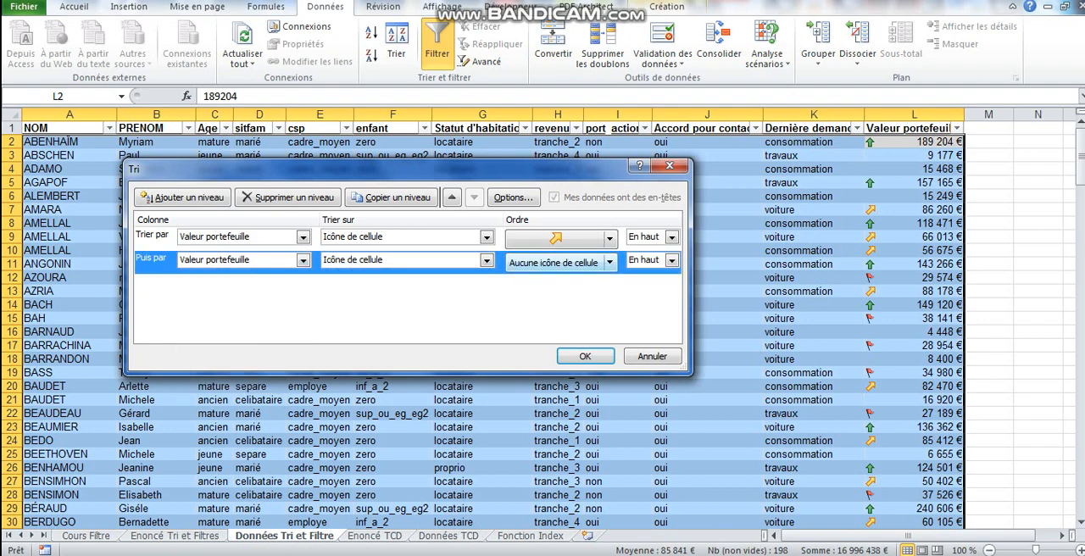
left_click(609, 263)
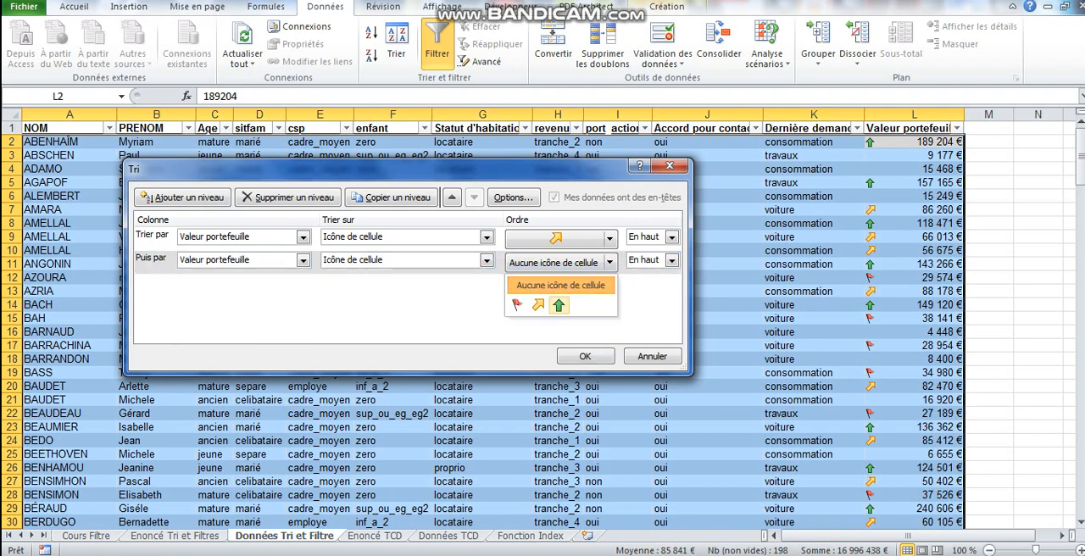
left_click(558, 305)
Add a third sort level on Valeur portefeuille by Icône de cellule, with the red flag En haut.
left_click(182, 197)
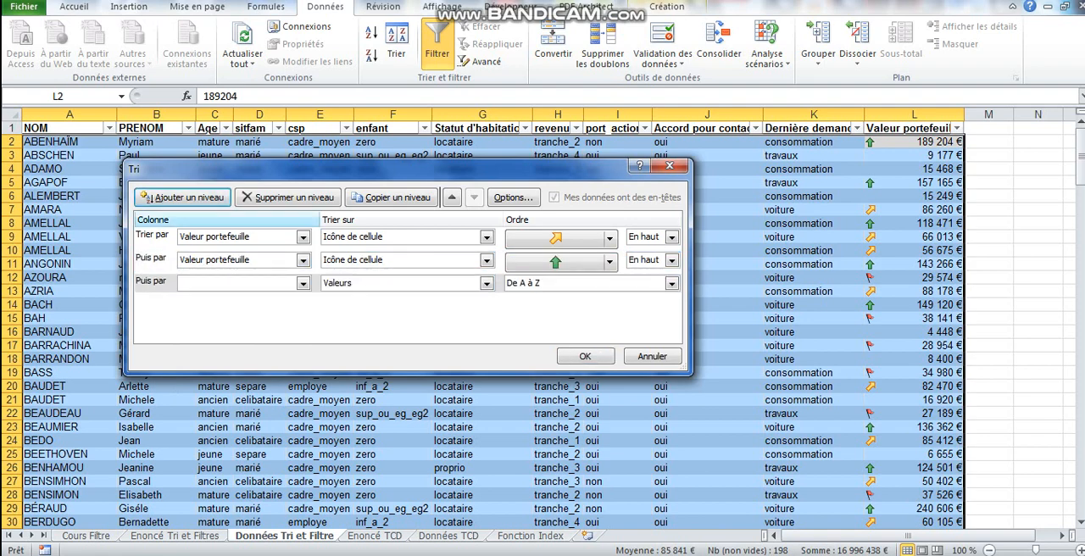
left_click(303, 283)
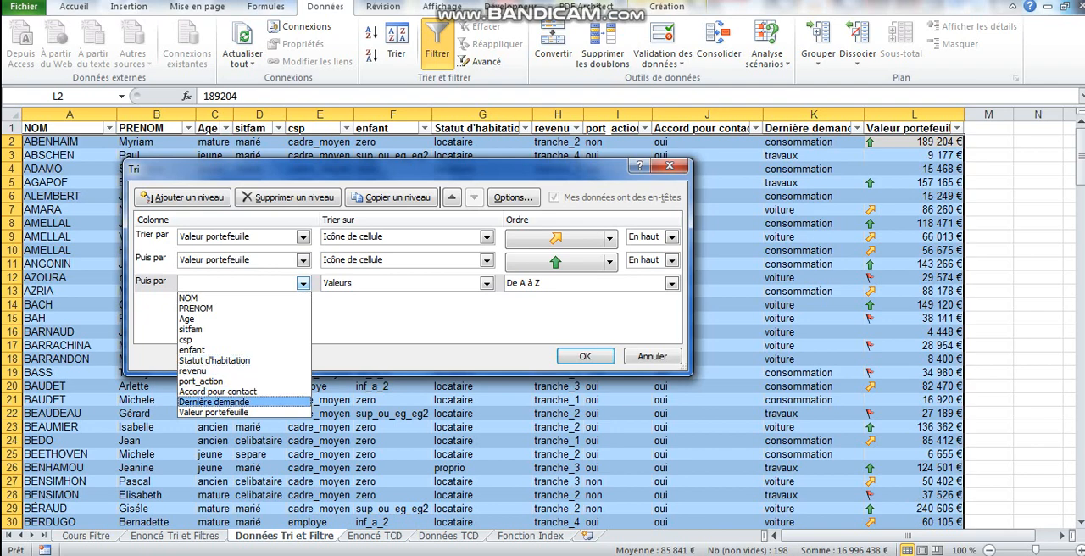
left_click(220, 411)
left_click(487, 283)
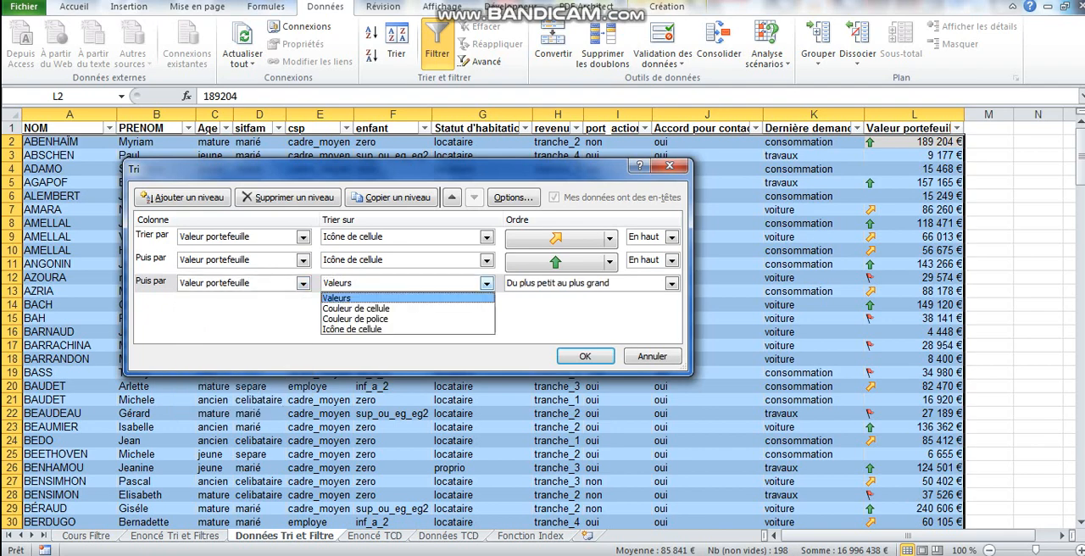
left_click(398, 328)
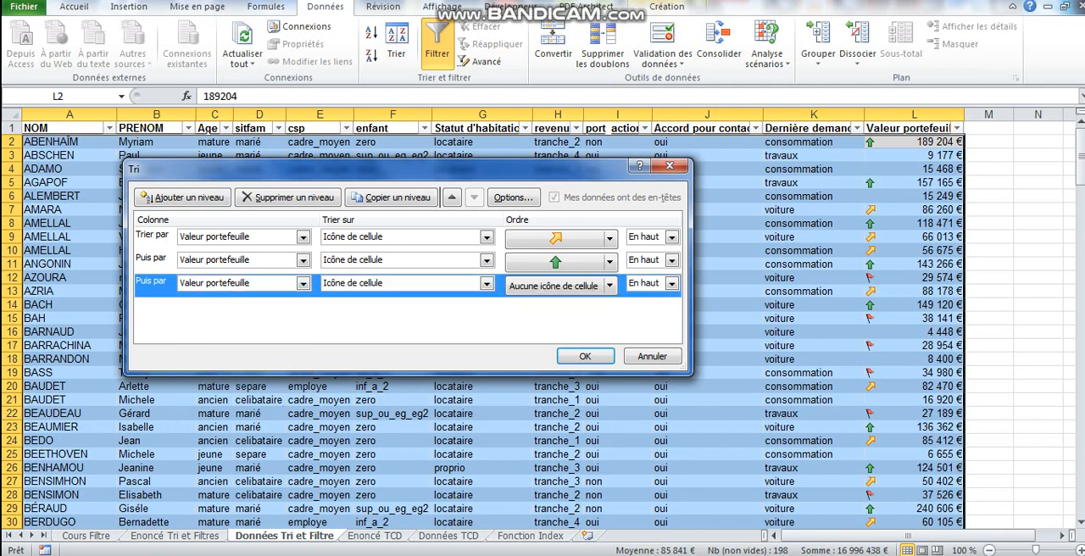
left_click(610, 286)
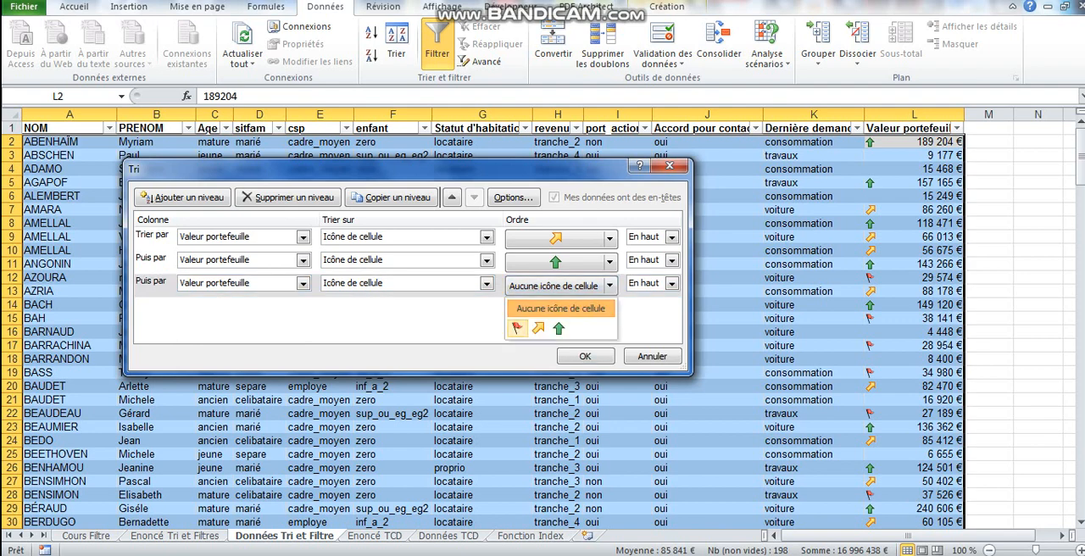
left_click(518, 328)
Add a fourth sort level on Valeur portefeuille by Icône de cellule, with Aucune icône de cellule En haut.
left_click(182, 197)
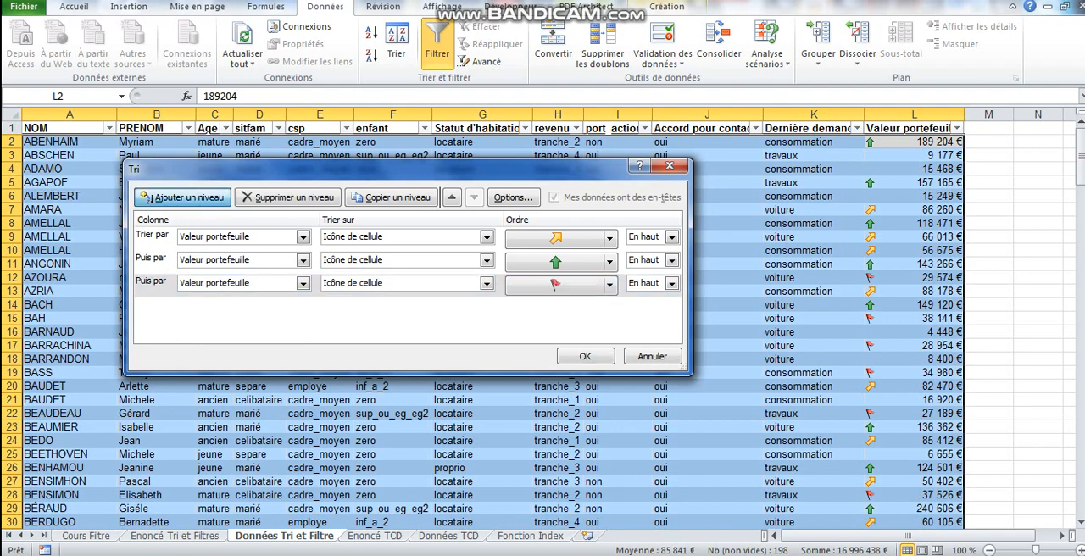
left_click(302, 306)
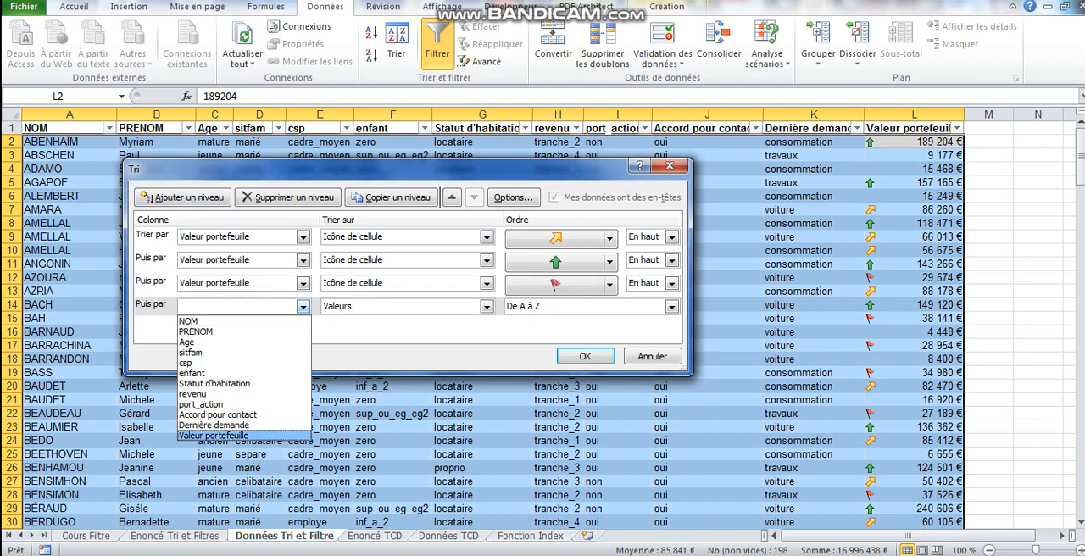
left_click(220, 434)
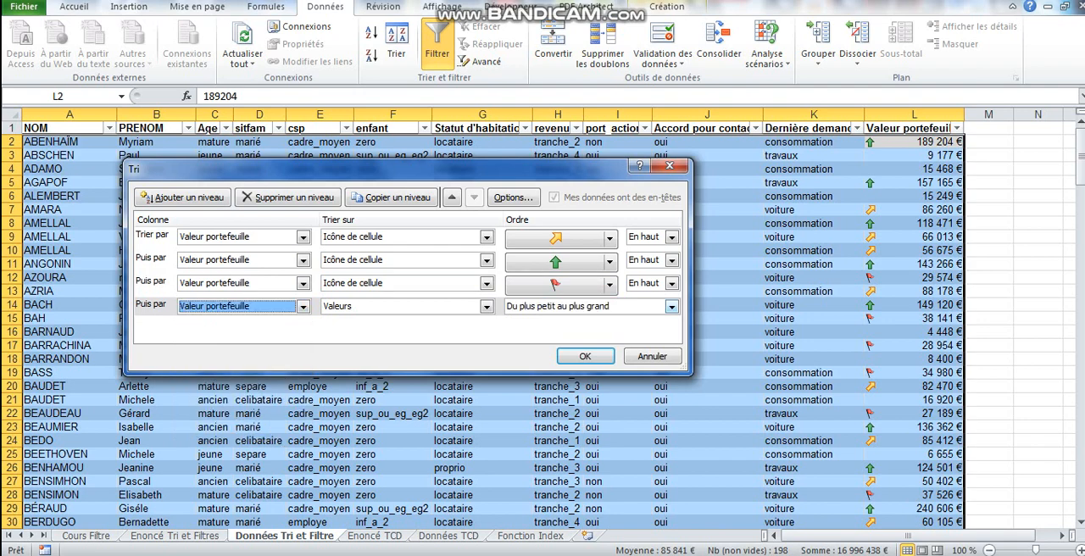
left_click(486, 306)
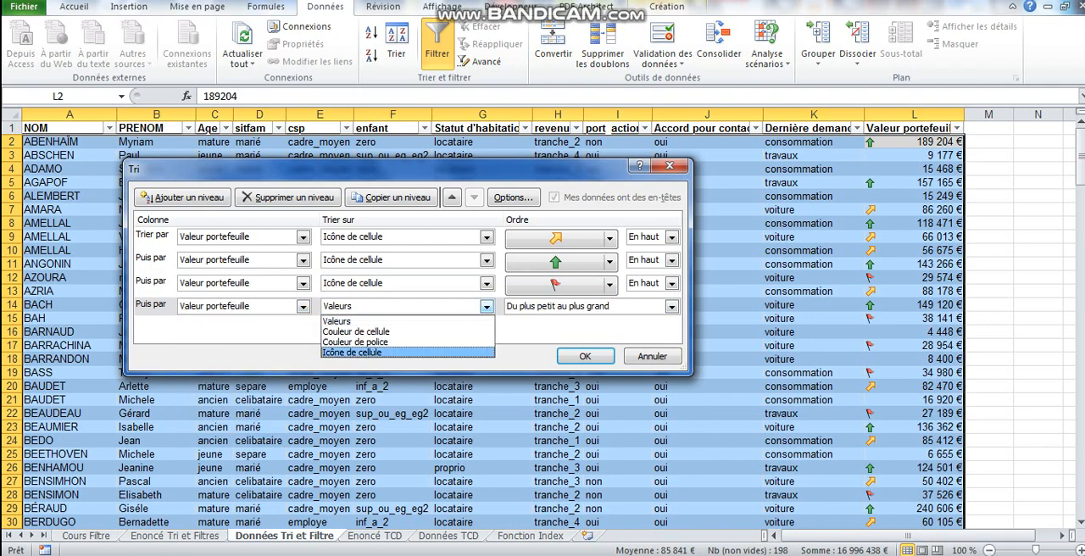
left_click(364, 352)
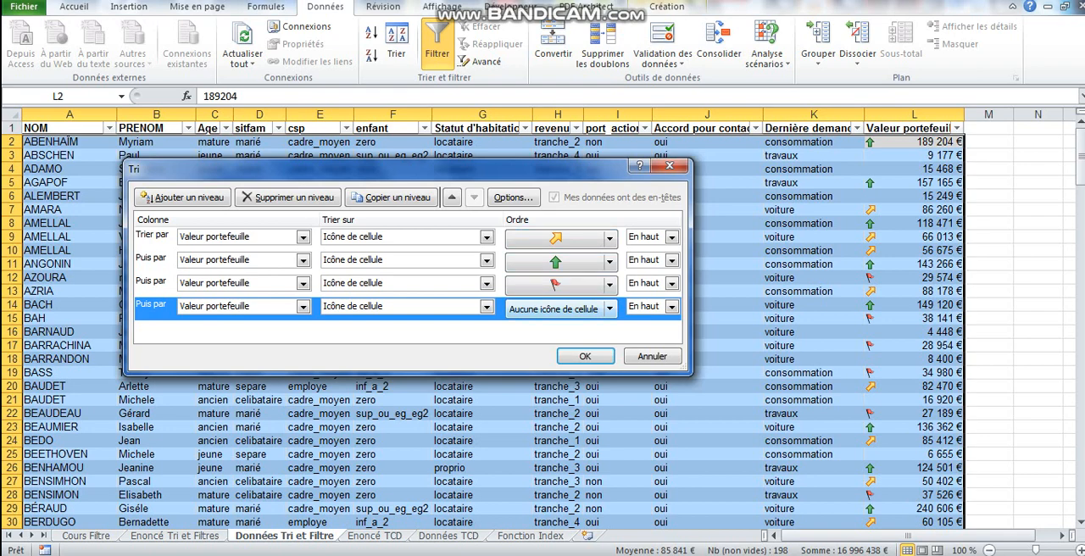
Add a fifth sort level on Valeur portefeuille by Valeurs, Du plus petit au plus grand, and apply the sort.
left_click(182, 197)
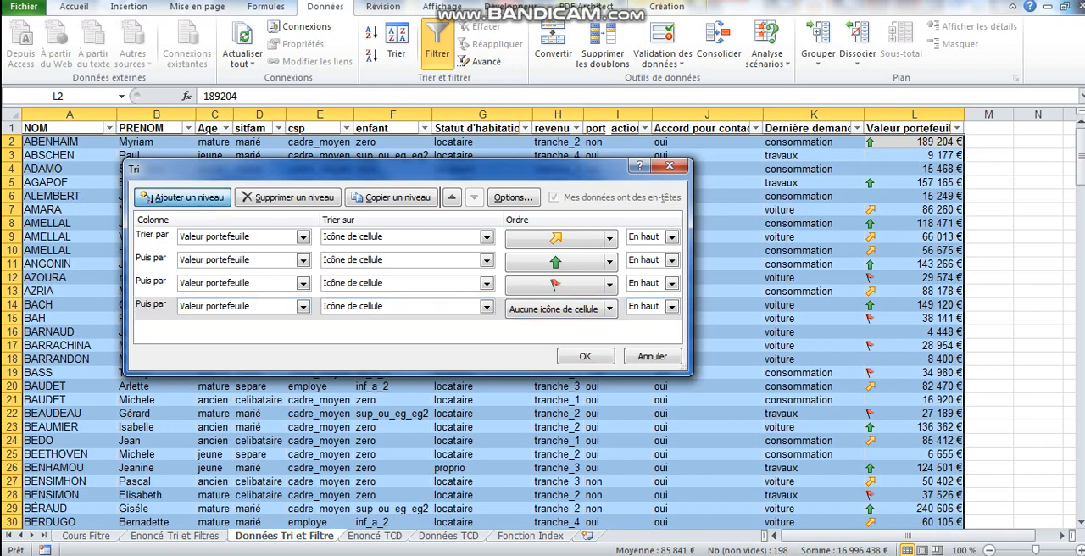
left_click(303, 329)
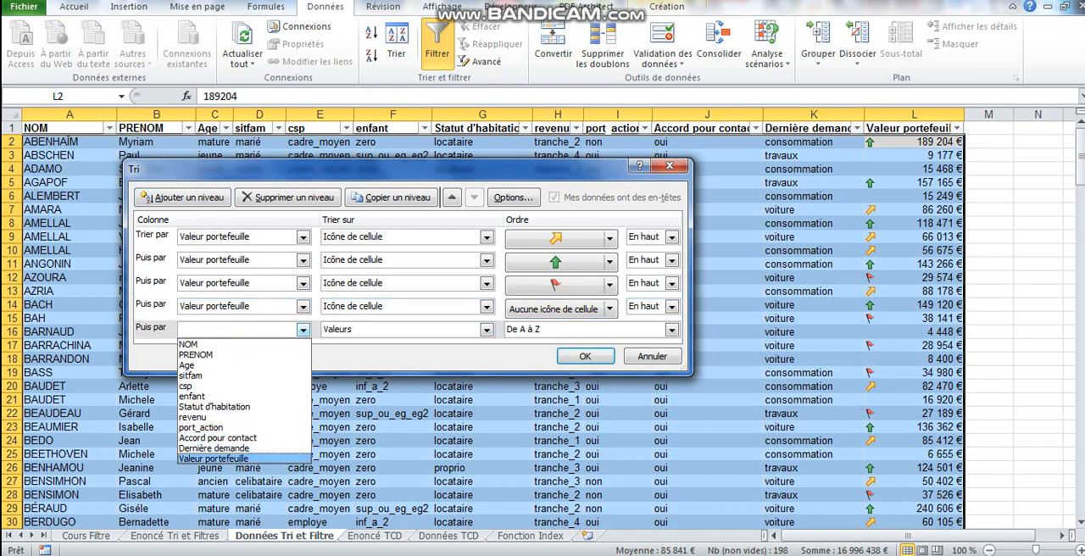
left_click(213, 457)
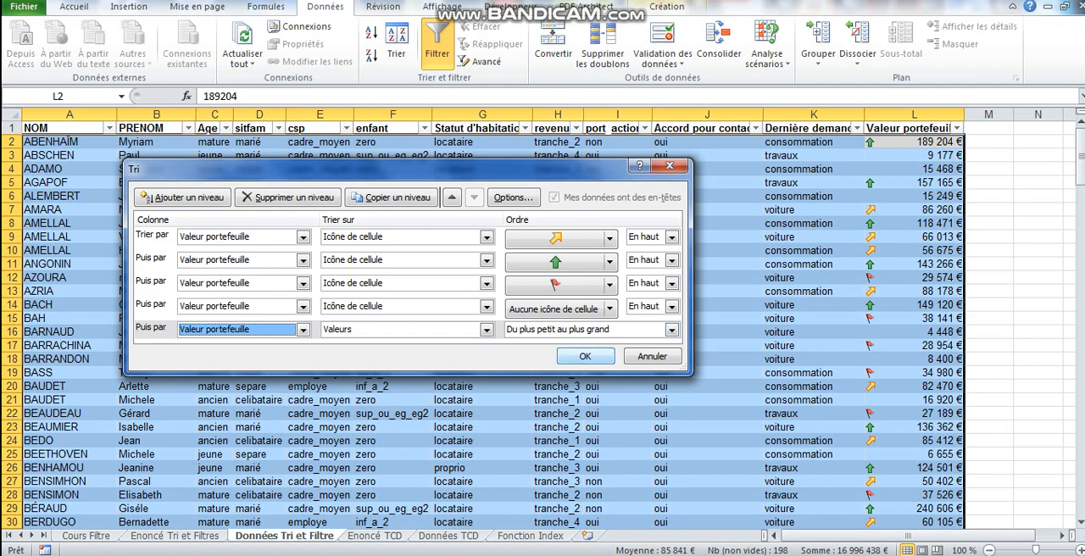
left_click(585, 356)
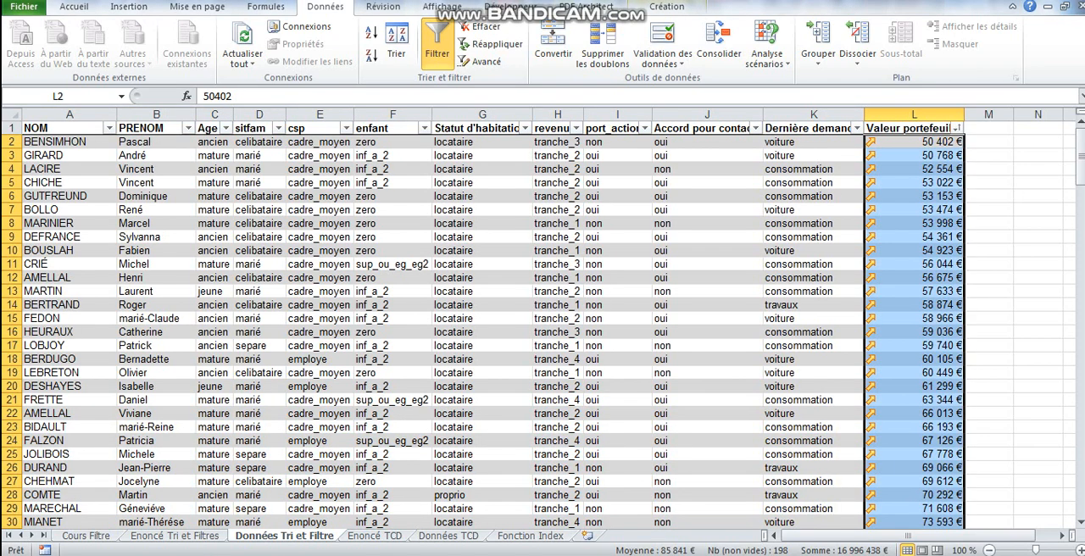
Check the order of icons and values in Valeur portefeuille down to the Total row, then clear the column selection.
left_click_drag(1080, 127, 1079, 148)
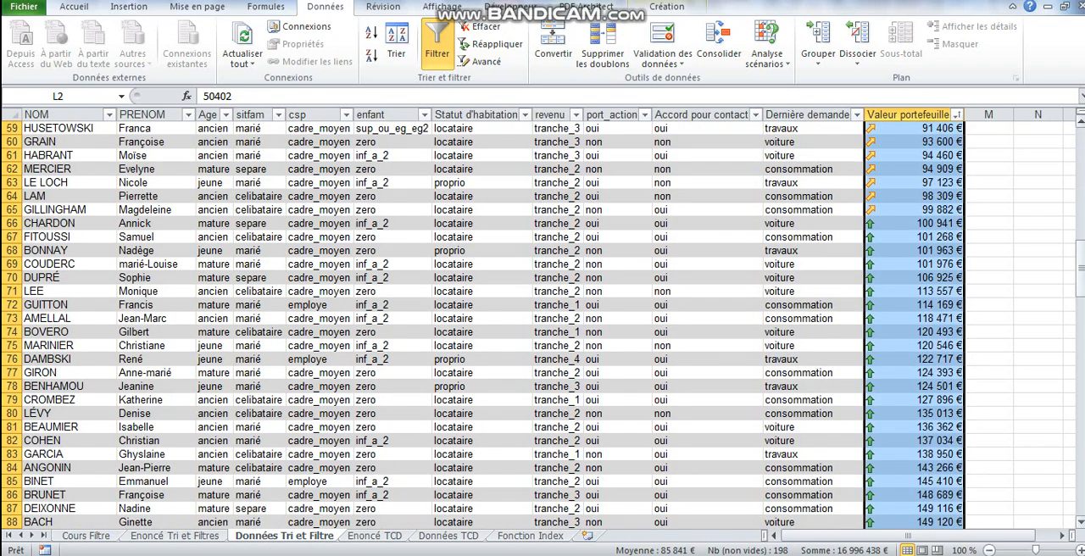
left_click_drag(1080, 280, 1079, 479)
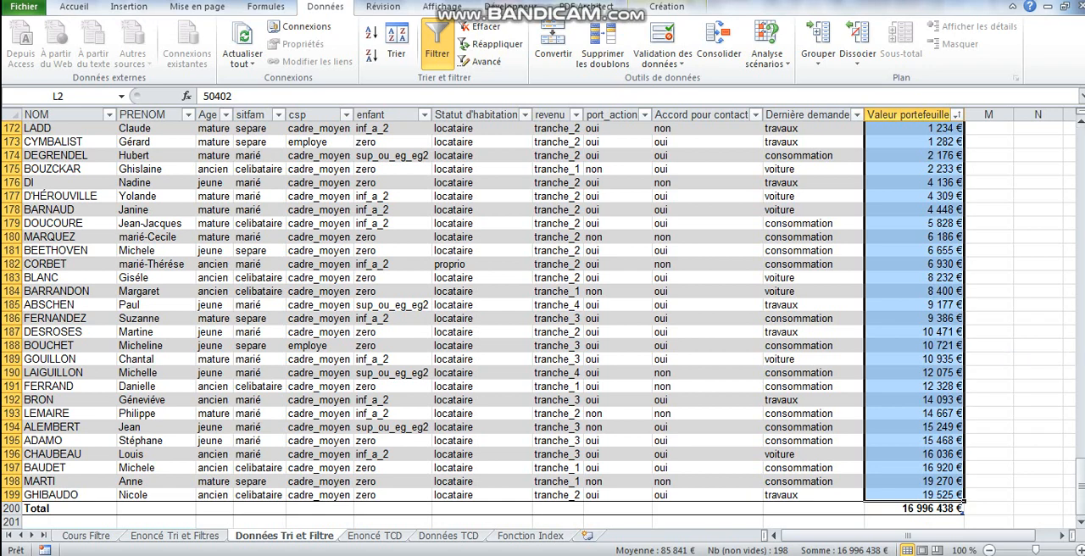
left_click(618, 210)
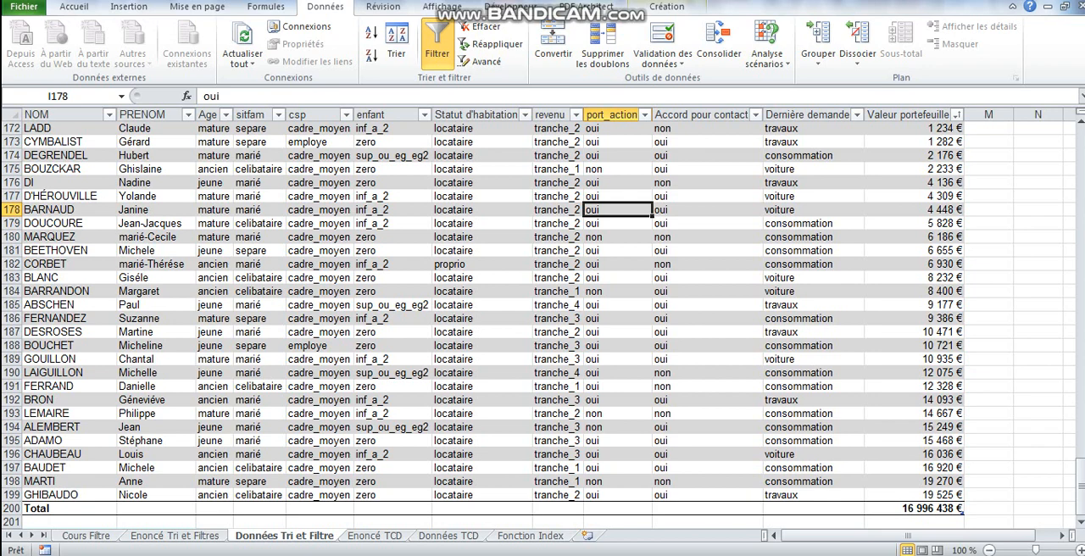
Create a copy of the Données Tri et Filtre sheet before Enoncé TCD.
right_click(309, 535)
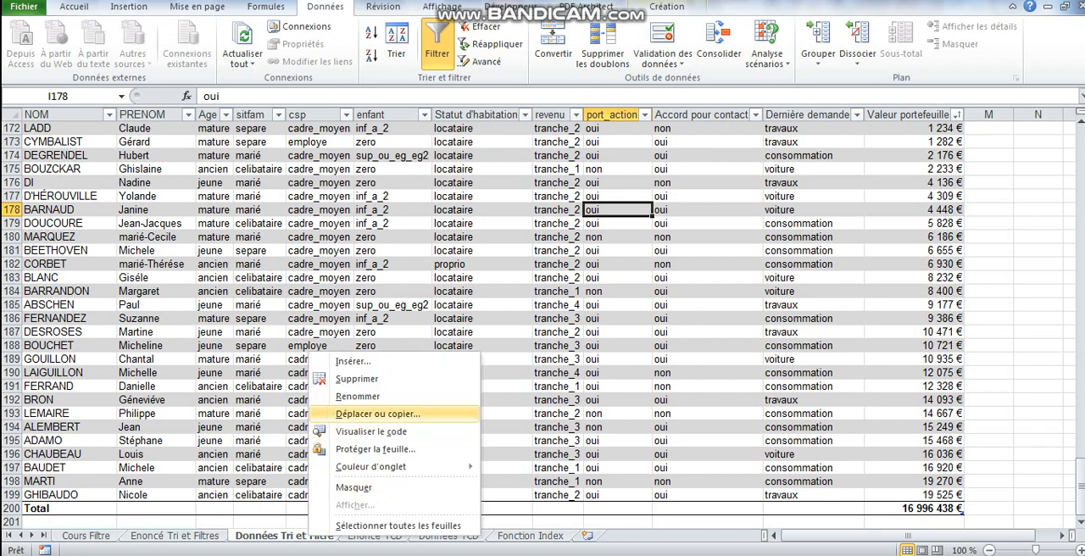
left_click(377, 413)
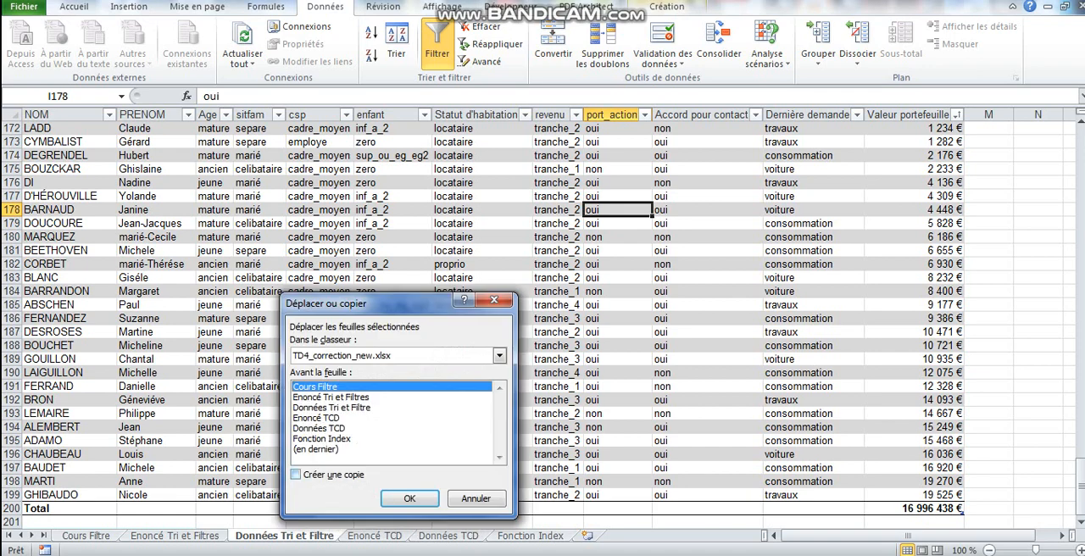
left_click(296, 474)
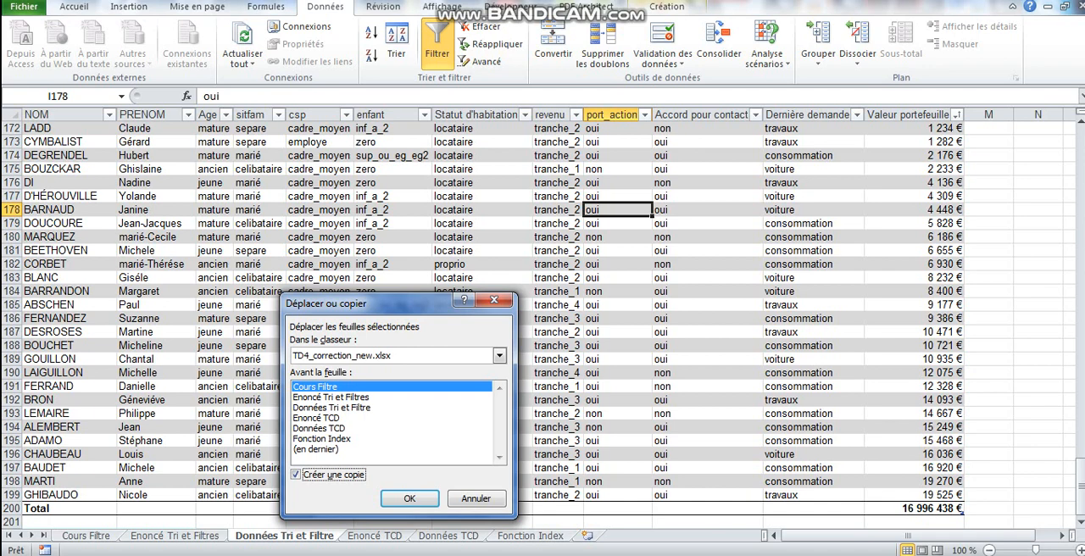
left_click(317, 418)
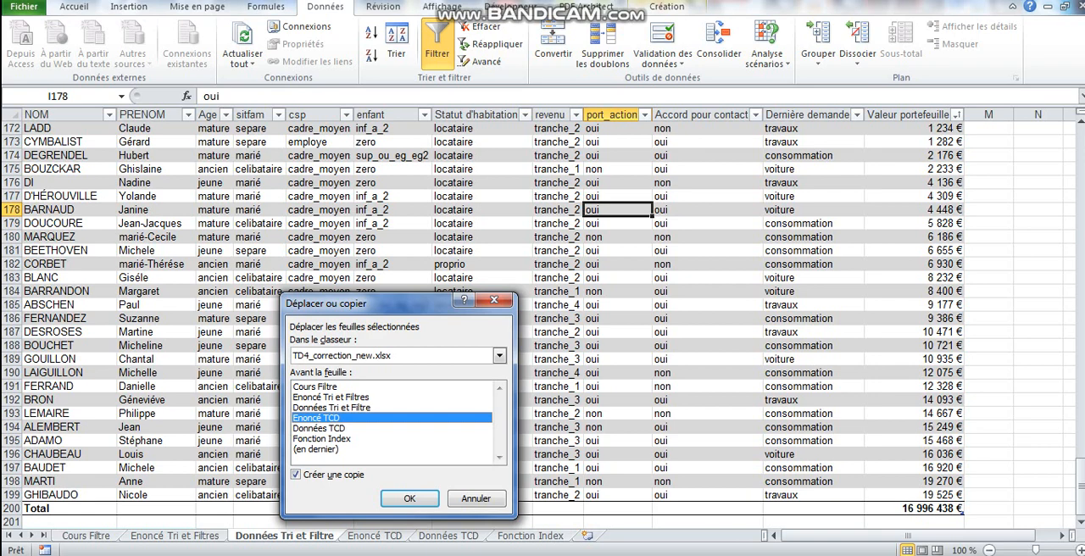
key("Return")
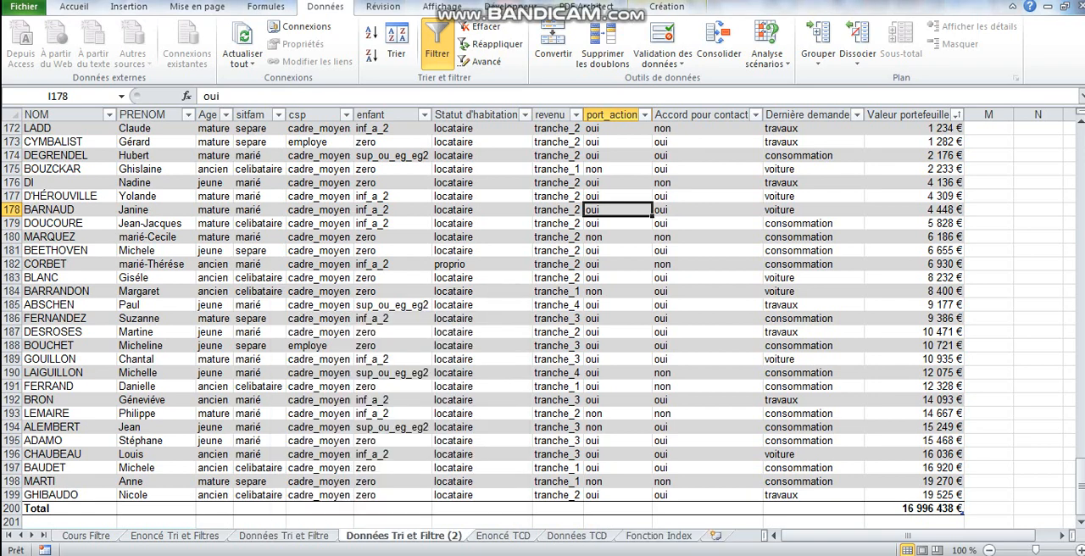
Rename the copied sheet TRI1 and duplicate it three times right after itself.
double_click(404, 536)
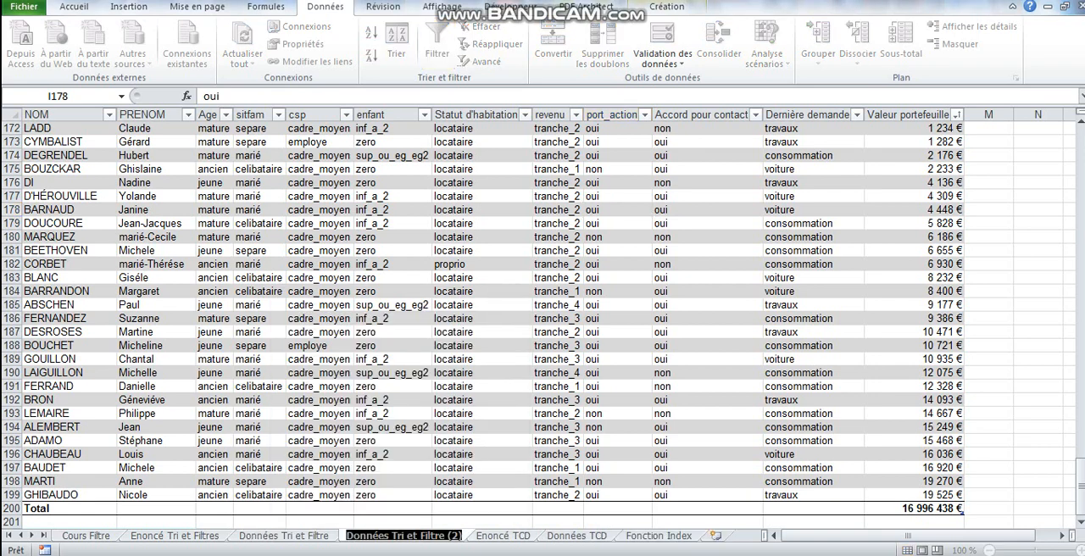
type("TRI")
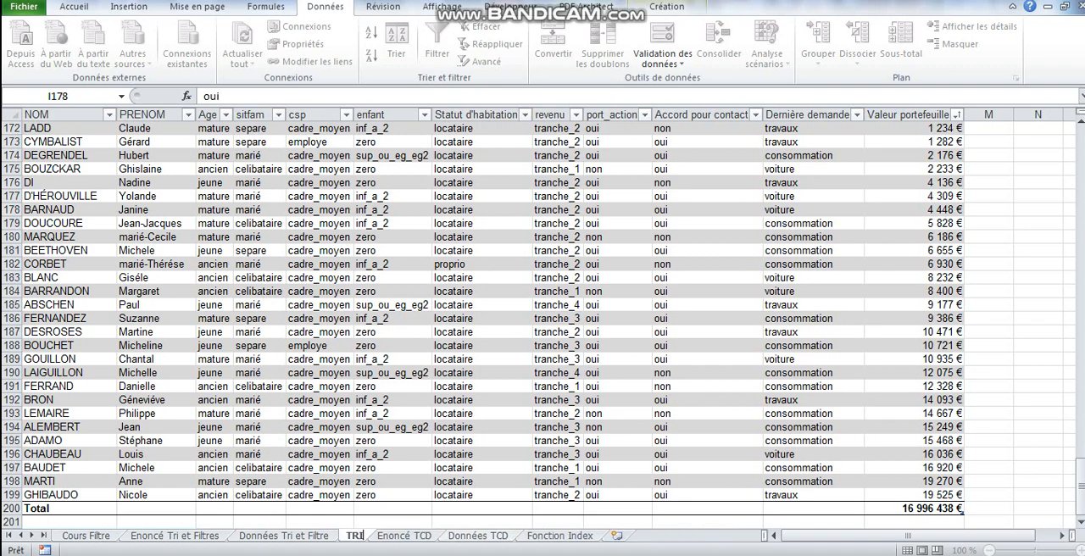
type("1")
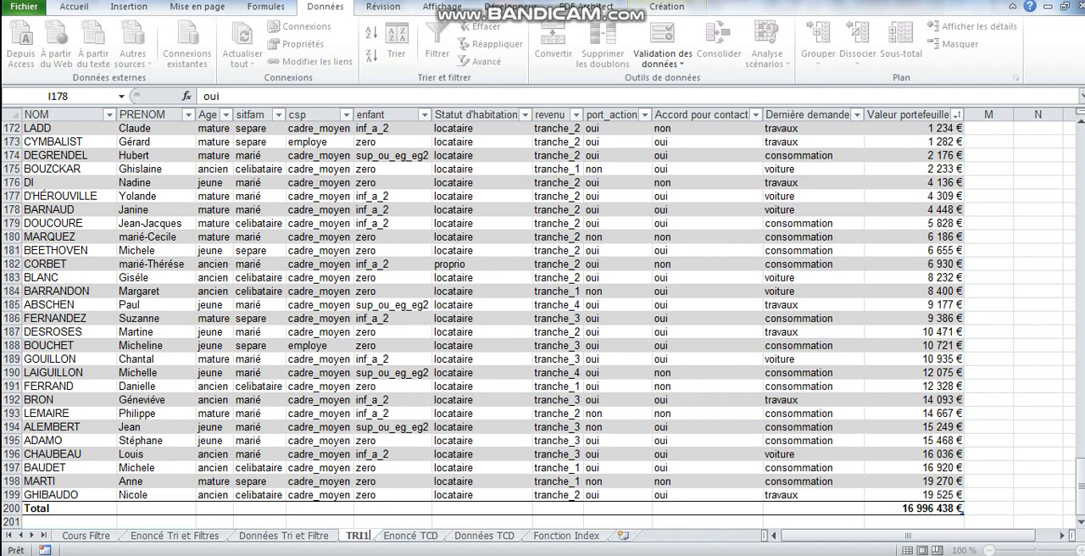
left_click(393, 522)
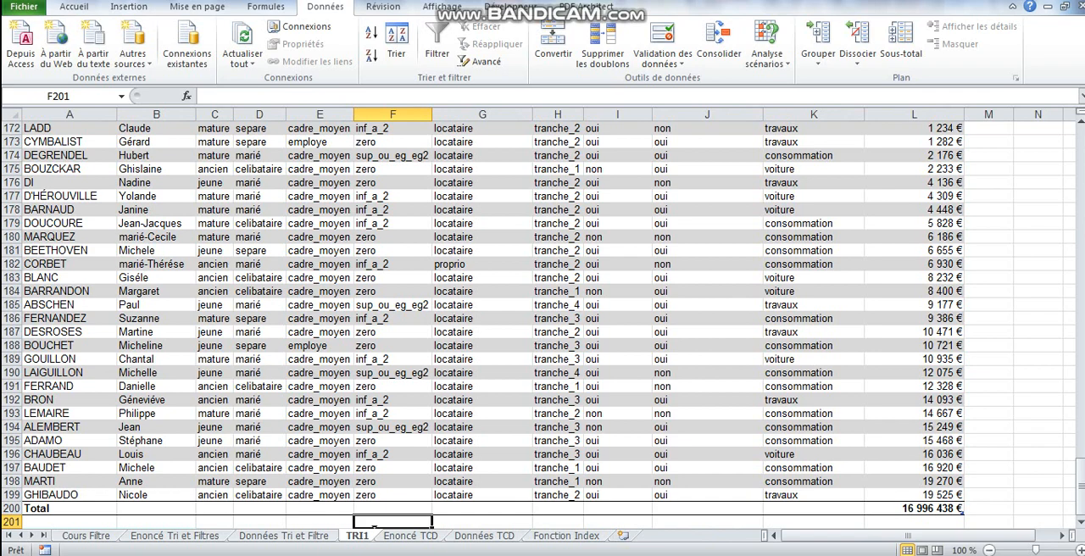
left_click_drag(357, 535, 481, 535)
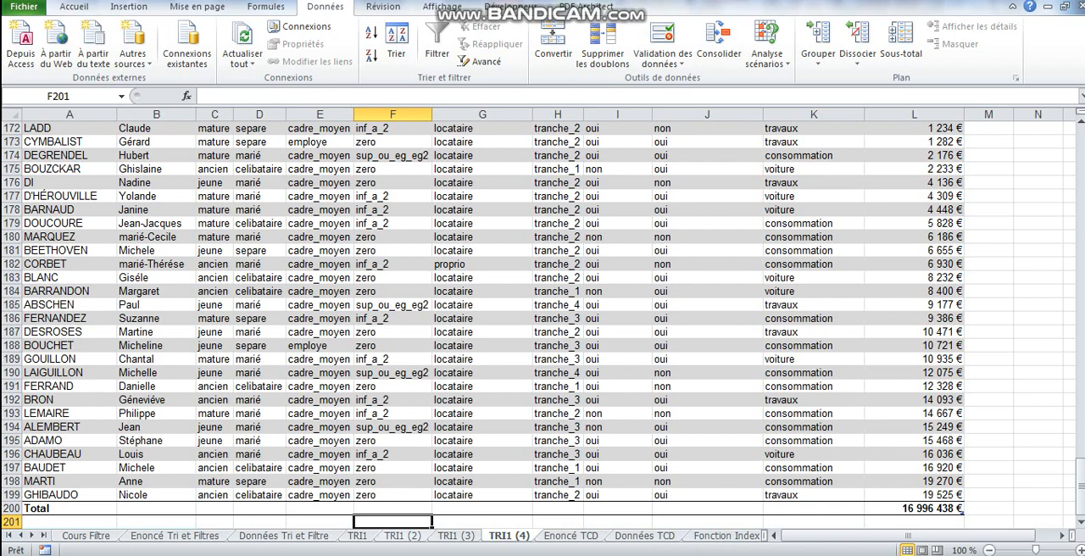
Rename the three duplicated sheets TRI 2, TRI 3 and TRI 4.
double_click(401, 535)
type("TRI 2")
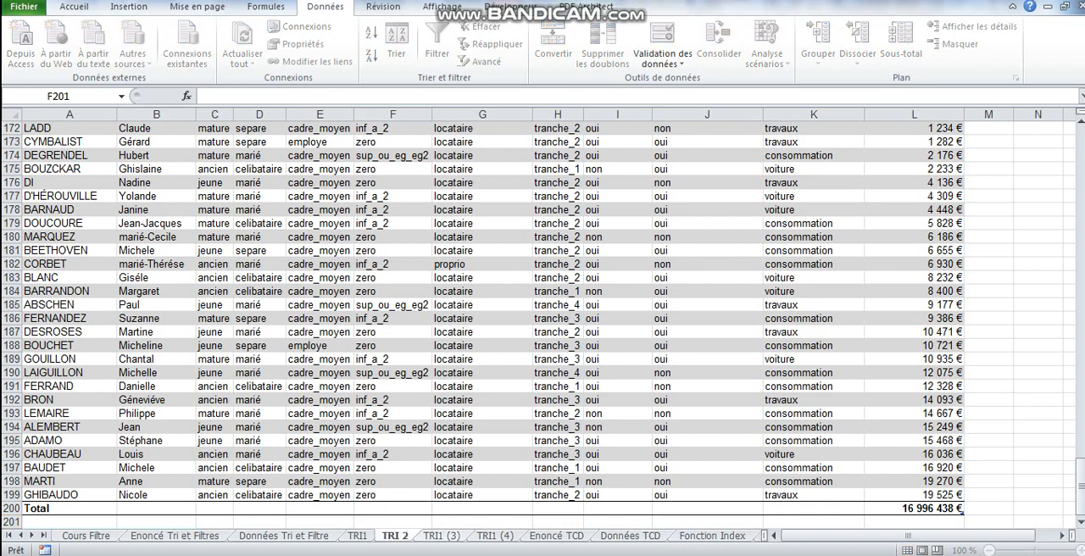
double_click(441, 536)
left_click_drag(437, 536, 464, 535)
type("3")
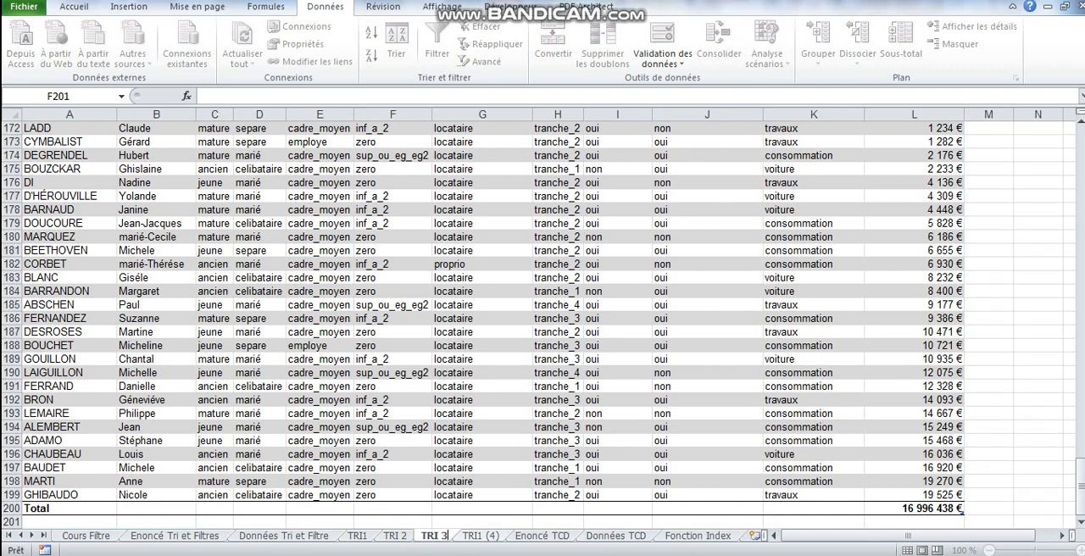
double_click(479, 536)
left_click_drag(477, 536, 501, 536)
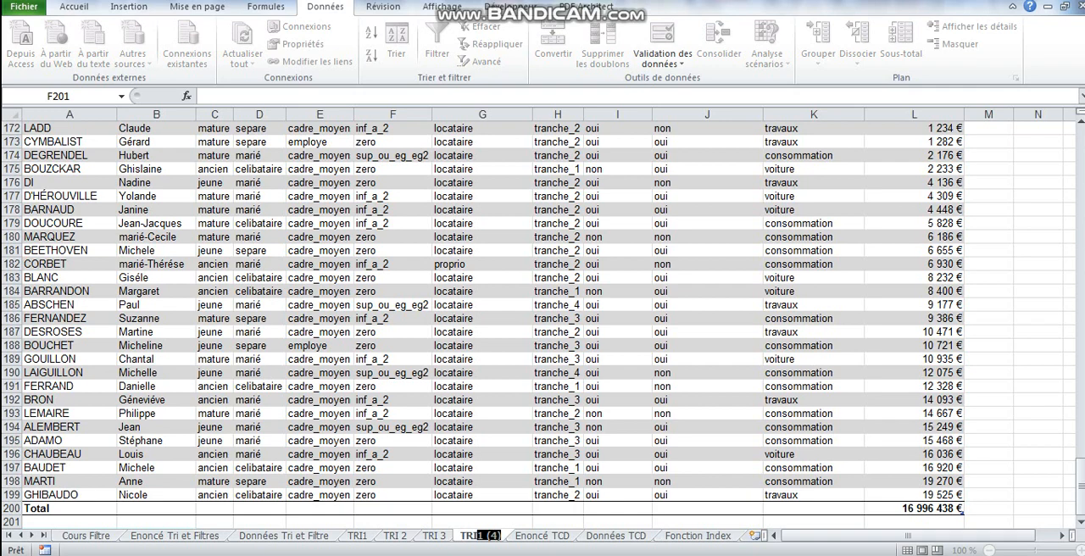
type("4")
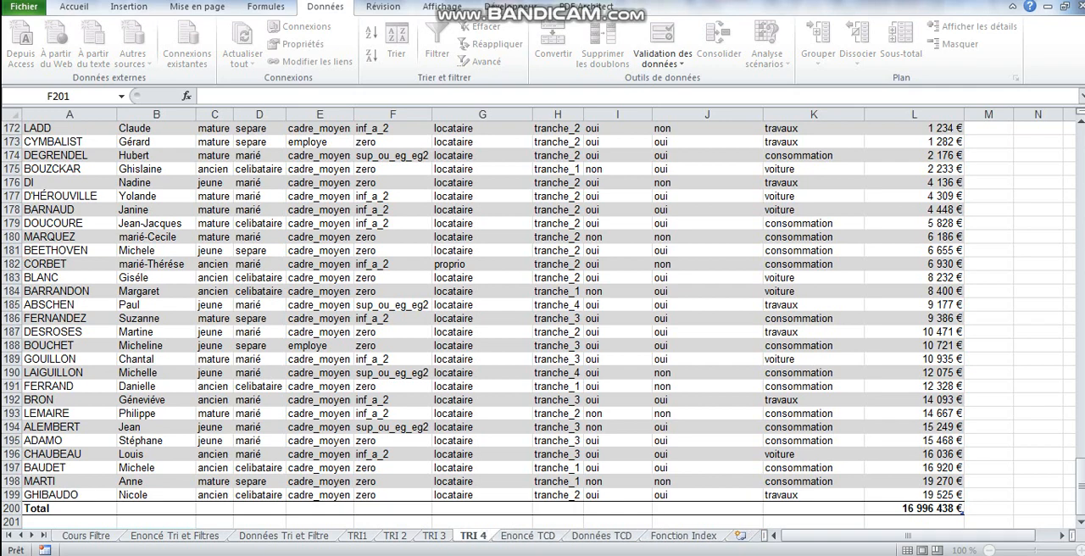
left_click(480, 373)
Rename the TRI1 sheet Filtre 1.
left_click(357, 535)
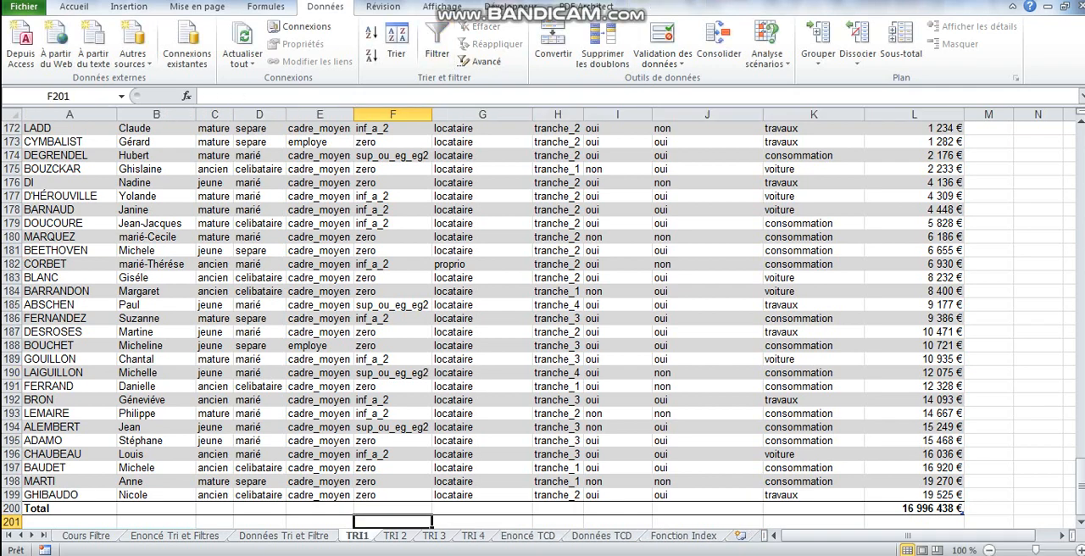
left_click(481, 345)
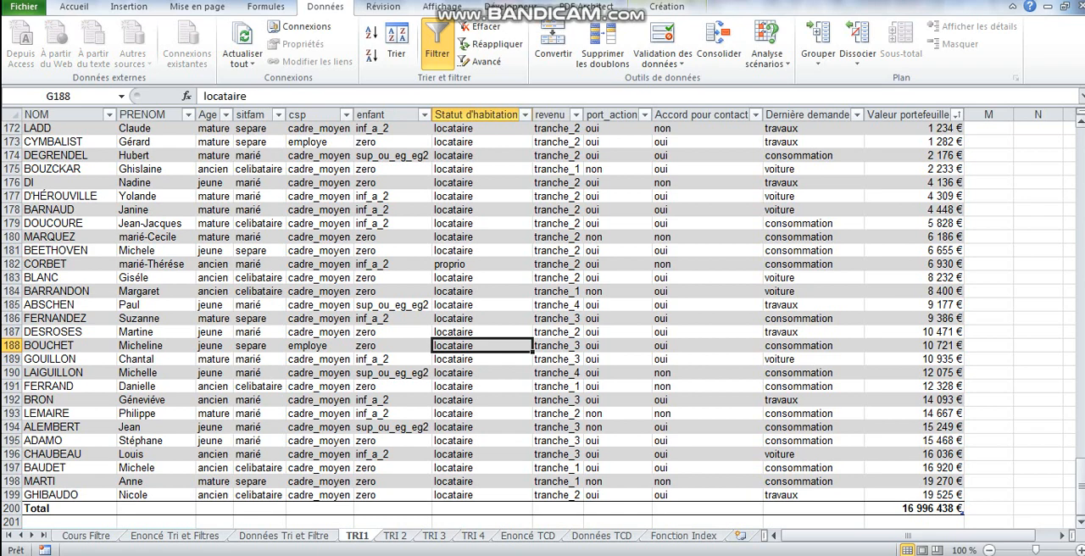
left_click_drag(1080, 486, 1081, 156)
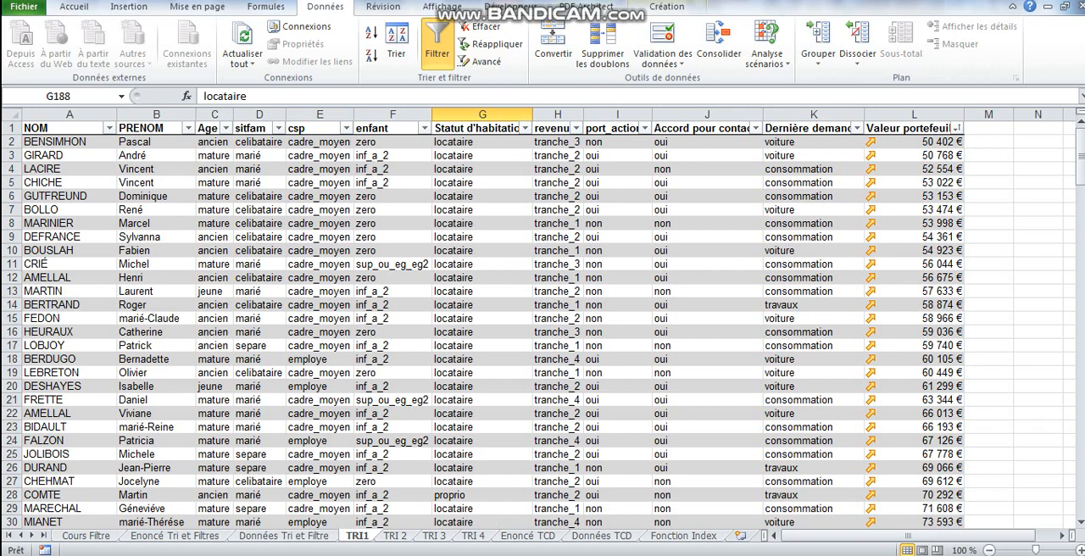
double_click(356, 536)
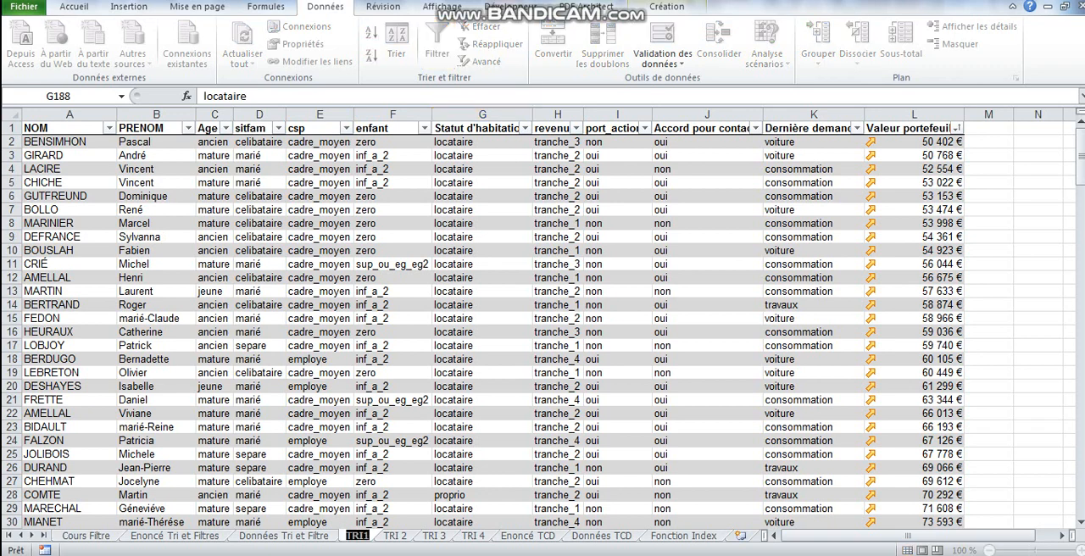
left_click_drag(364, 536, 346, 536)
type("Filtre 1")
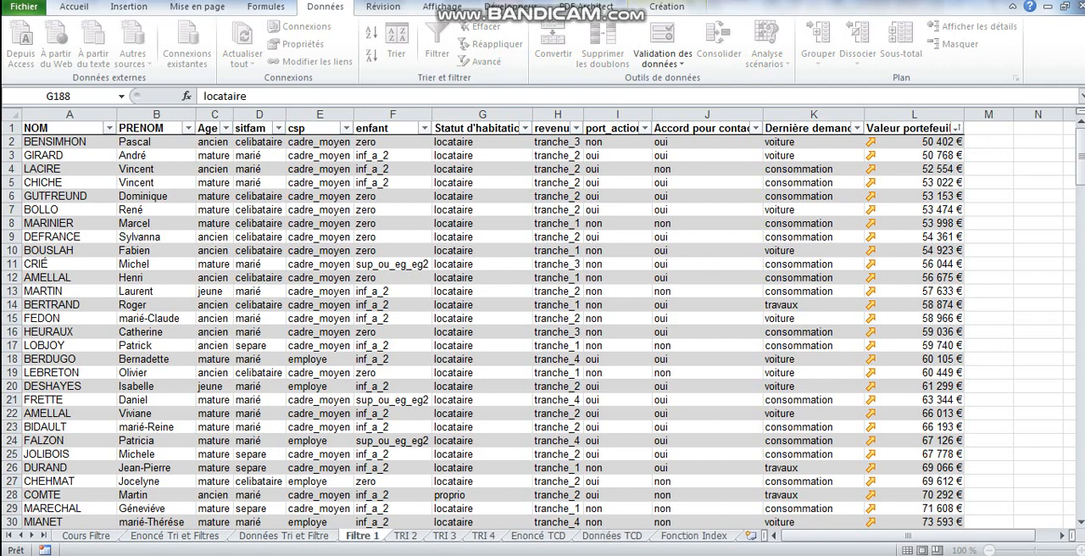
Rename the sheets TRI 2, TRI 3 and TRI 4 as Filtre 2, Filtre 3 and Filtre 4.
left_click(404, 536)
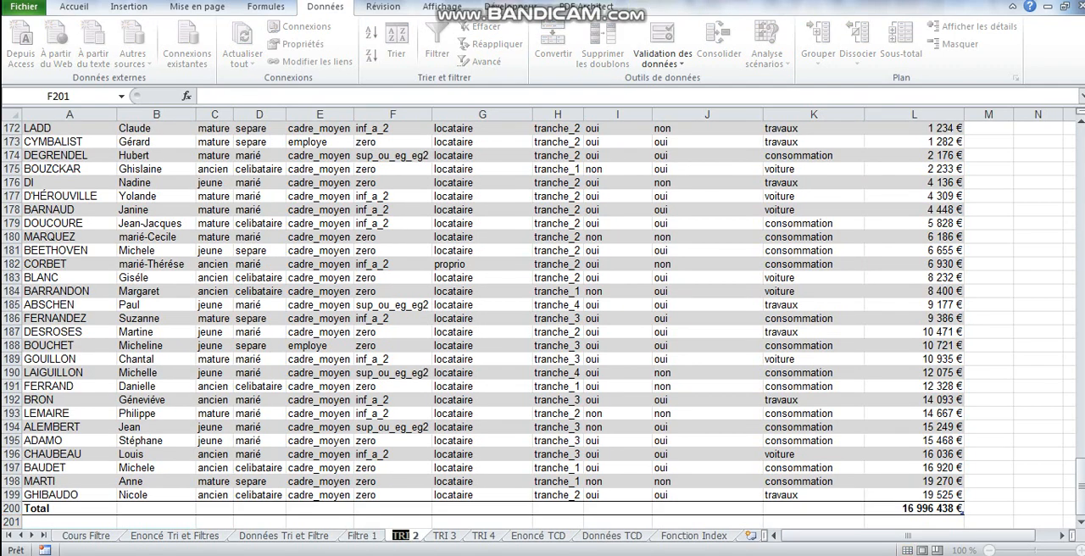
type("Fil")
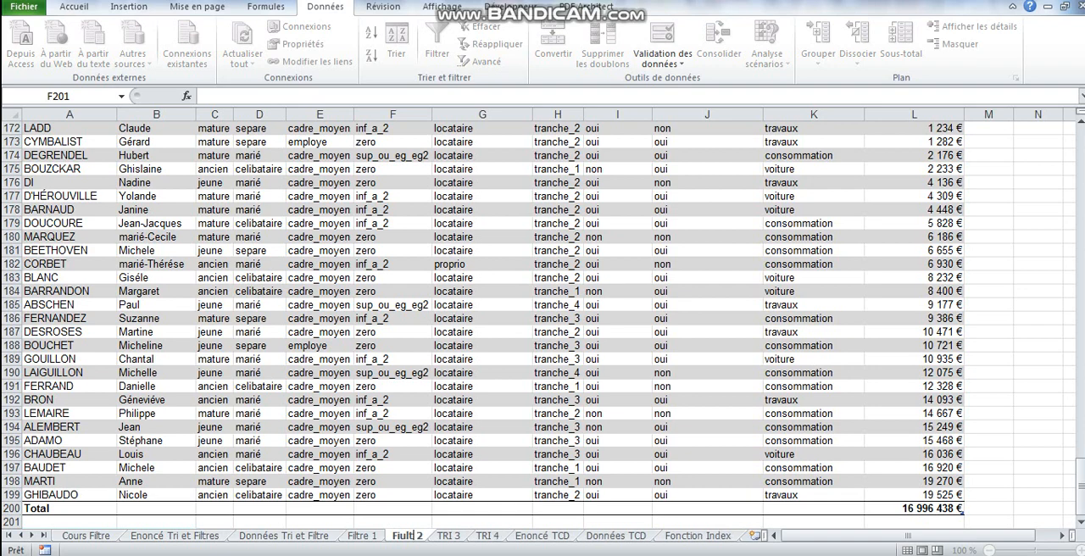
type("tre")
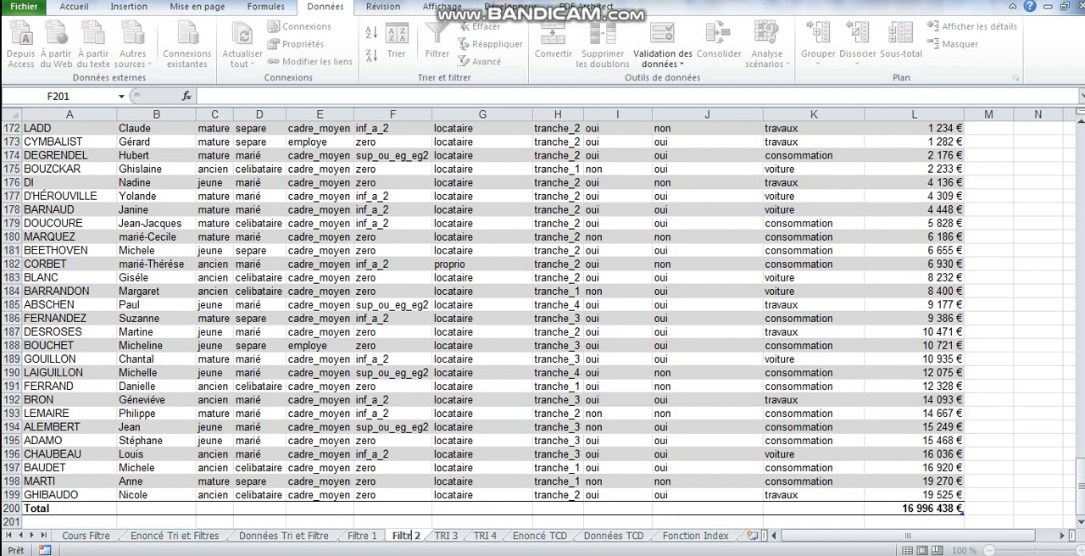
double_click(450, 535)
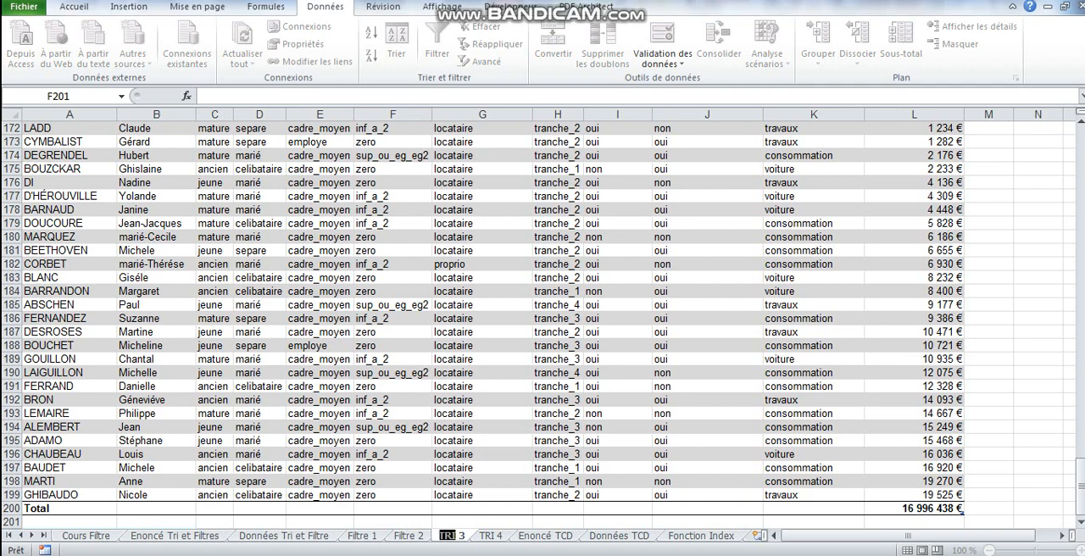
type("Filtre")
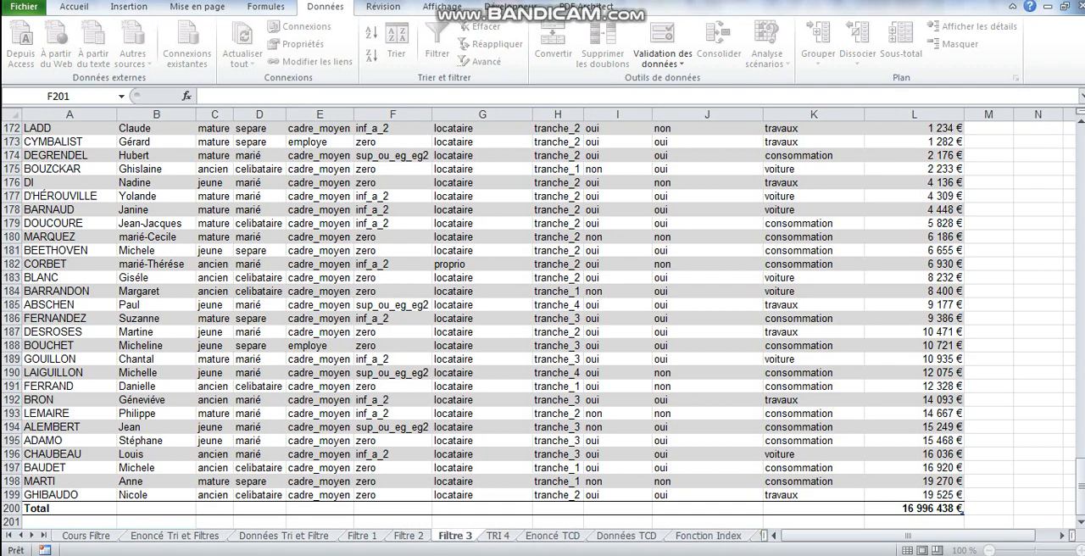
double_click(497, 536)
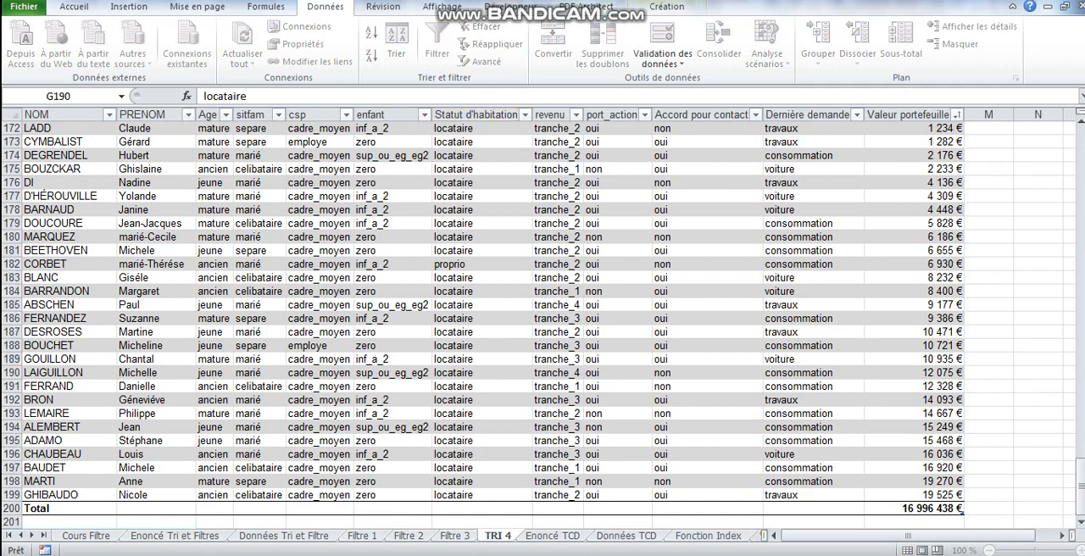
double_click(493, 535)
type("Filtre")
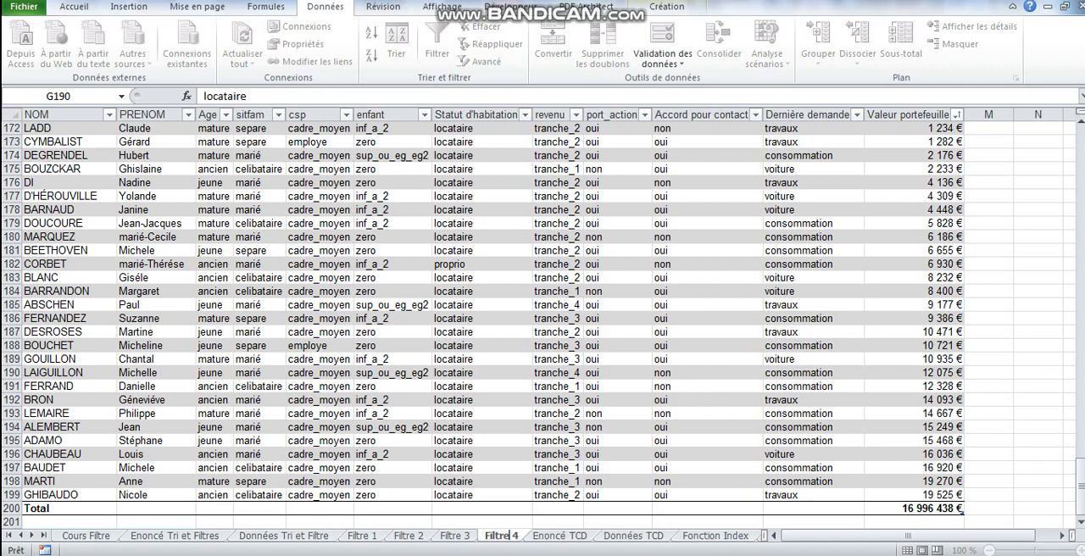
Filter the csp column on Filtre 1 to cadre_moyen only, consulting question 1 on the Enoncé Tri et Filtres sheet.
left_click(174, 535)
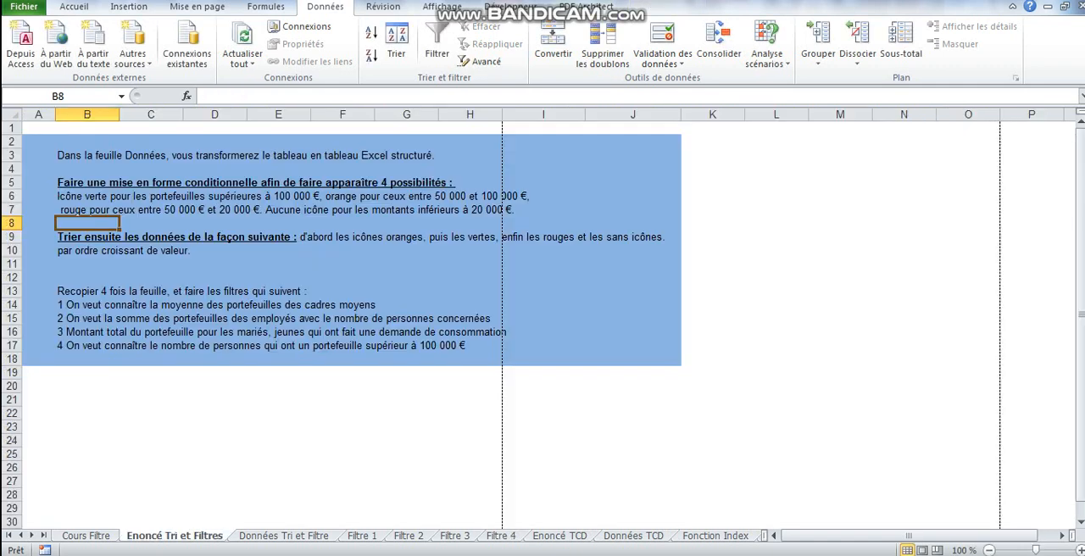
left_click(87, 305)
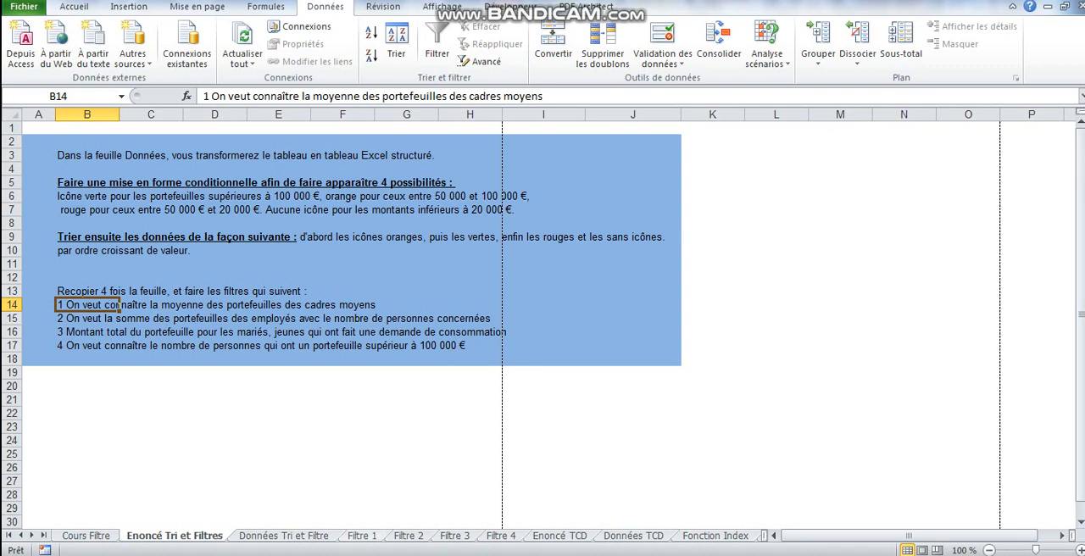
left_click(362, 536)
left_click(393, 291)
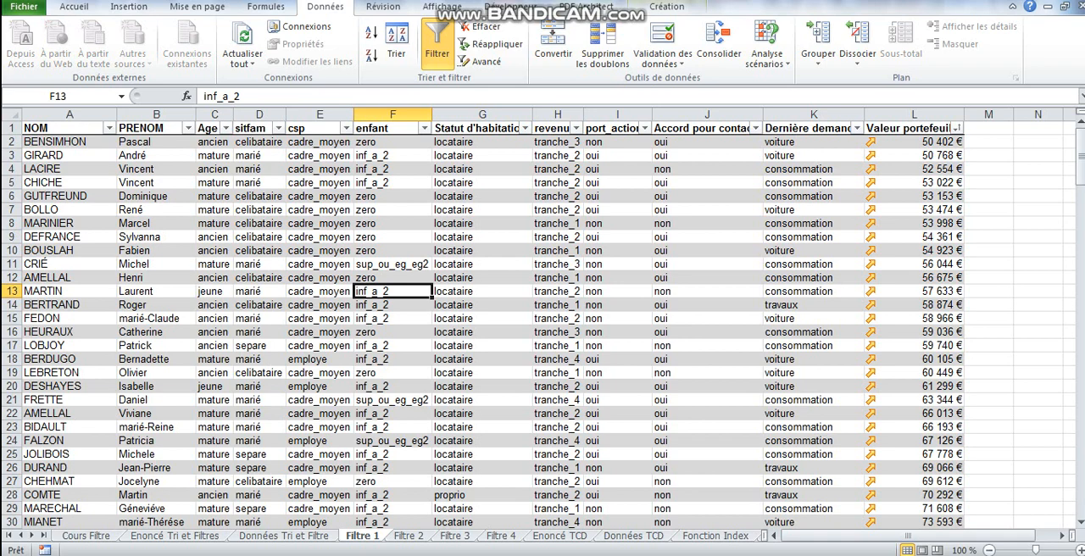
left_click(346, 128)
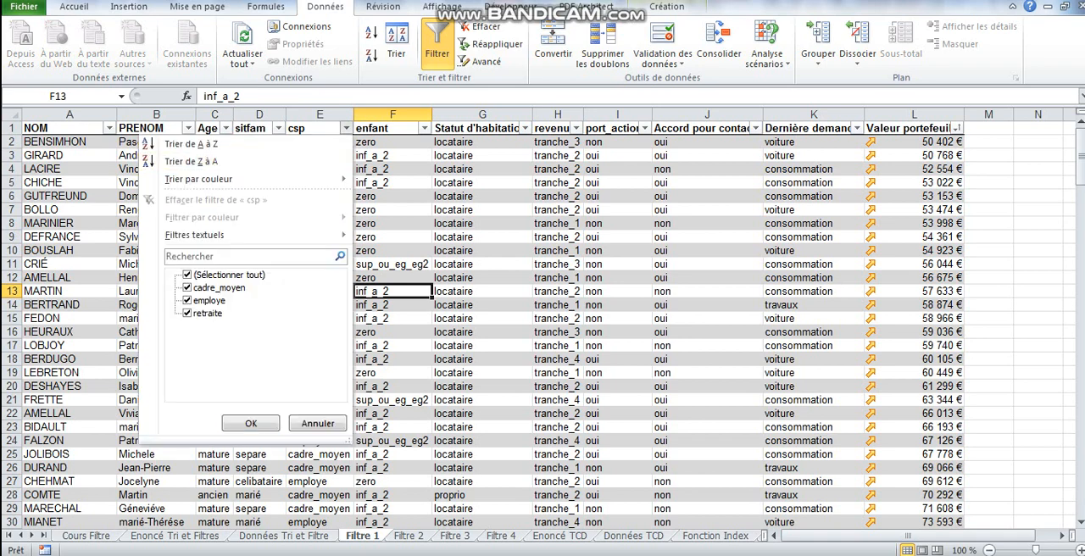
left_click(187, 274)
left_click(187, 288)
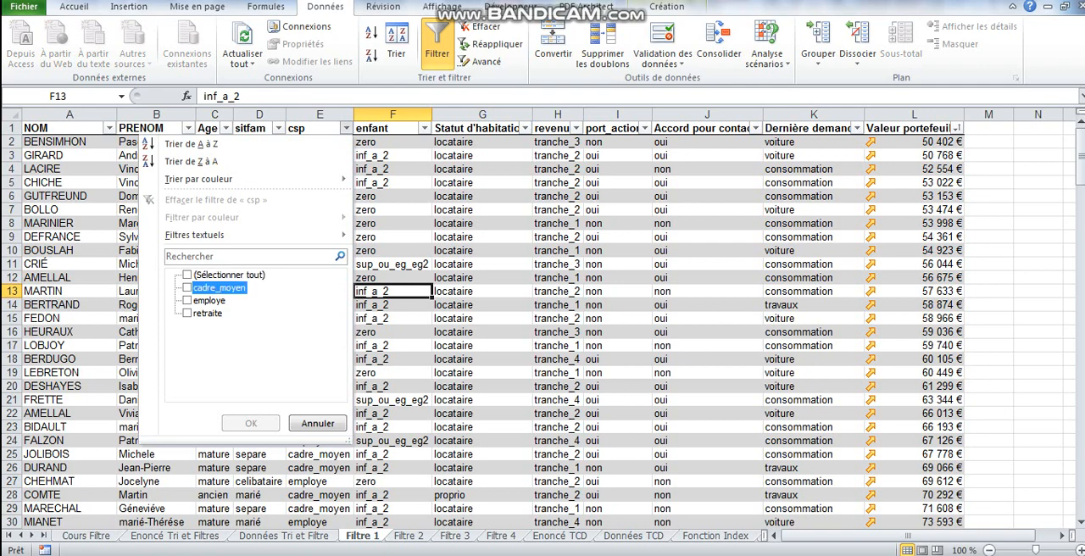
left_click(251, 423)
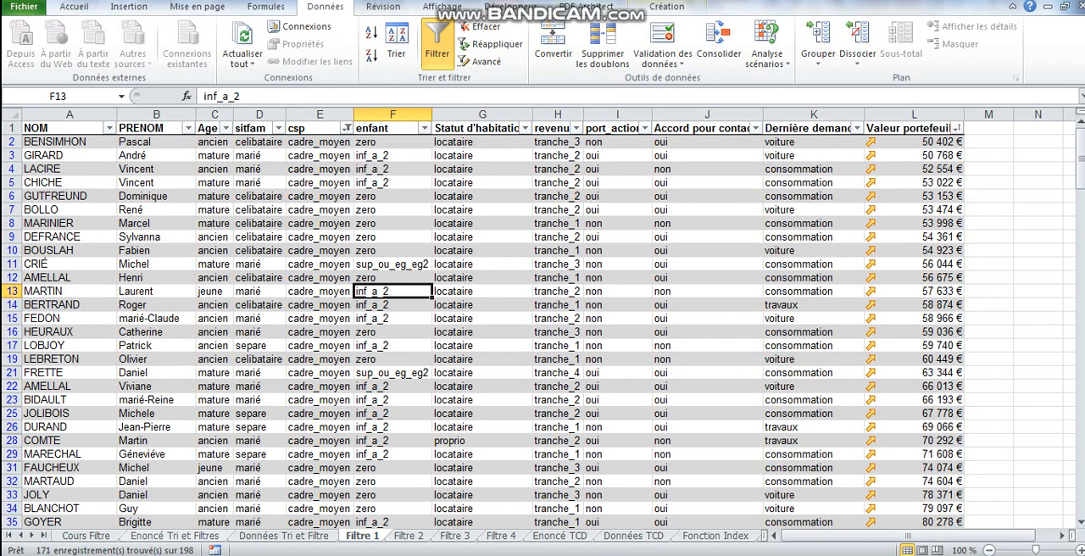
left_click(174, 536)
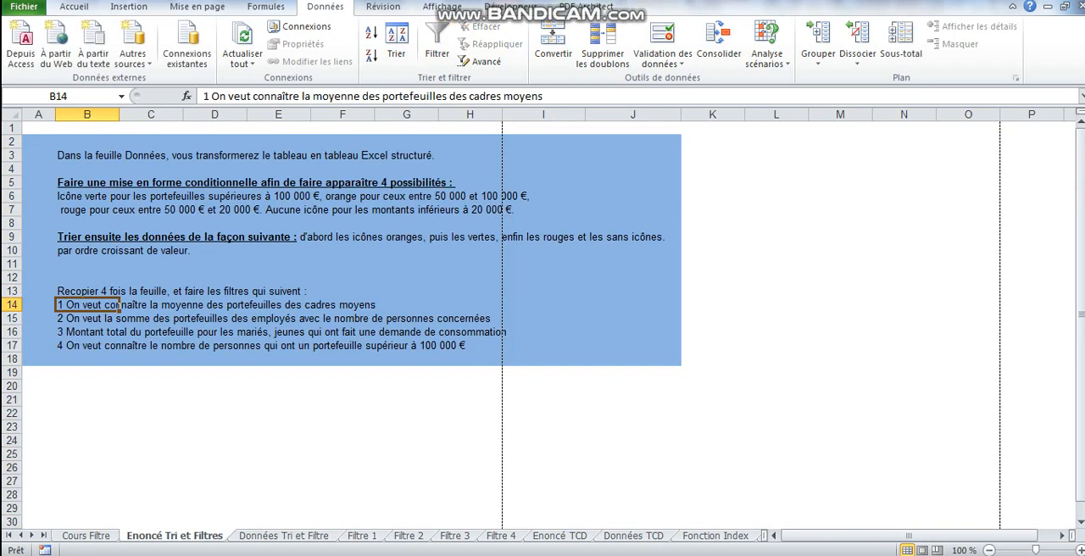
Set the total row of the Valeur portefeuille column on Filtre 1 to Moyenne.
left_click(283, 536)
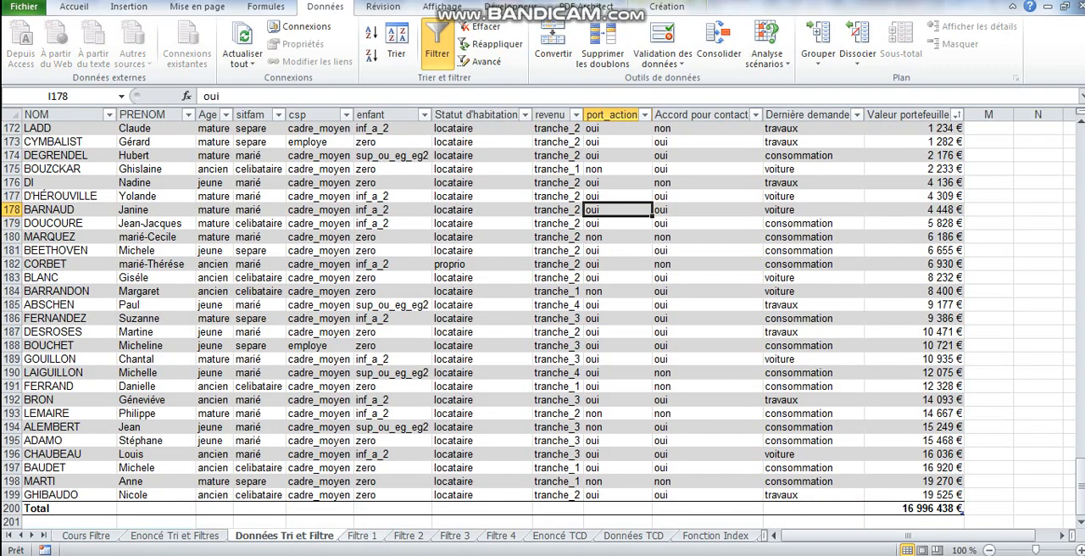
left_click(362, 536)
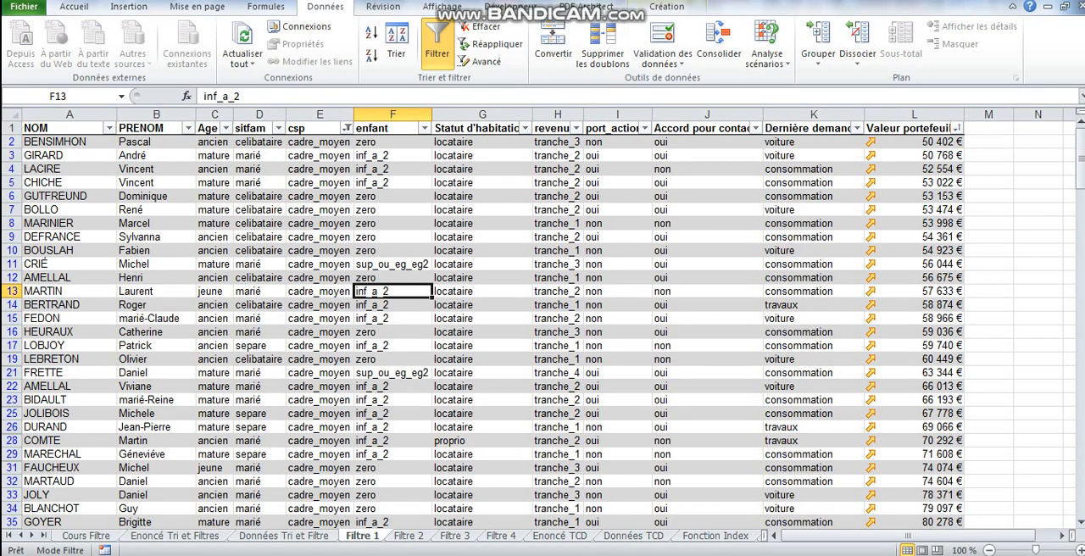
left_click_drag(1080, 161, 1080, 496)
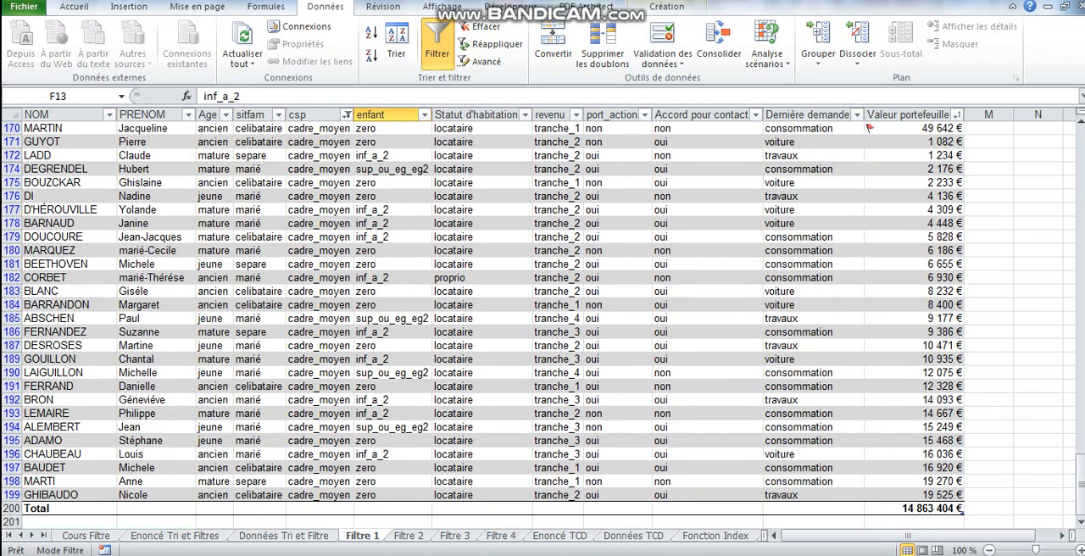
left_click(958, 508)
left_click(969, 509)
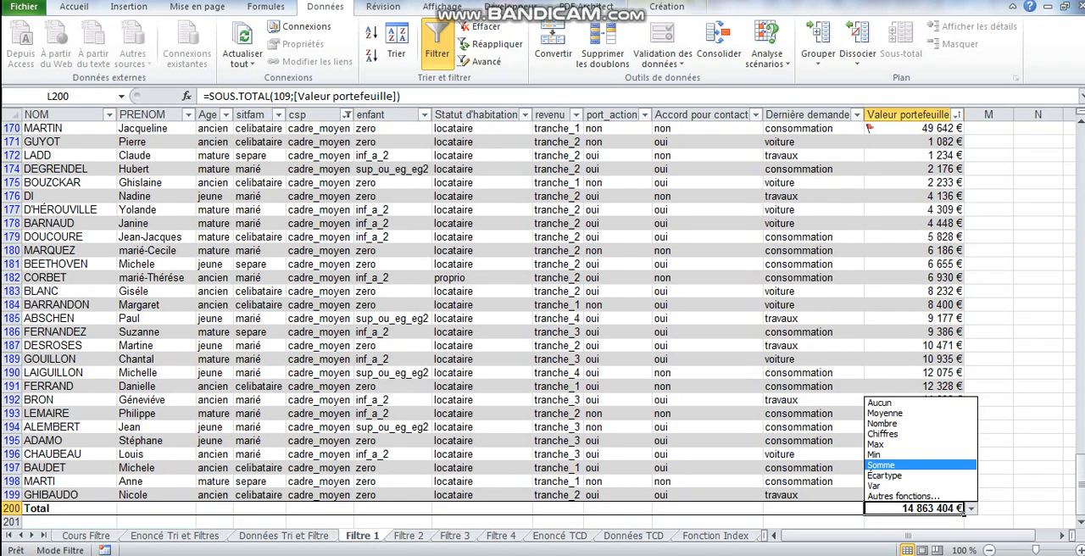
key("Up")
key("Up")
key("Up")
key("Up")
key("Up")
key("Return")
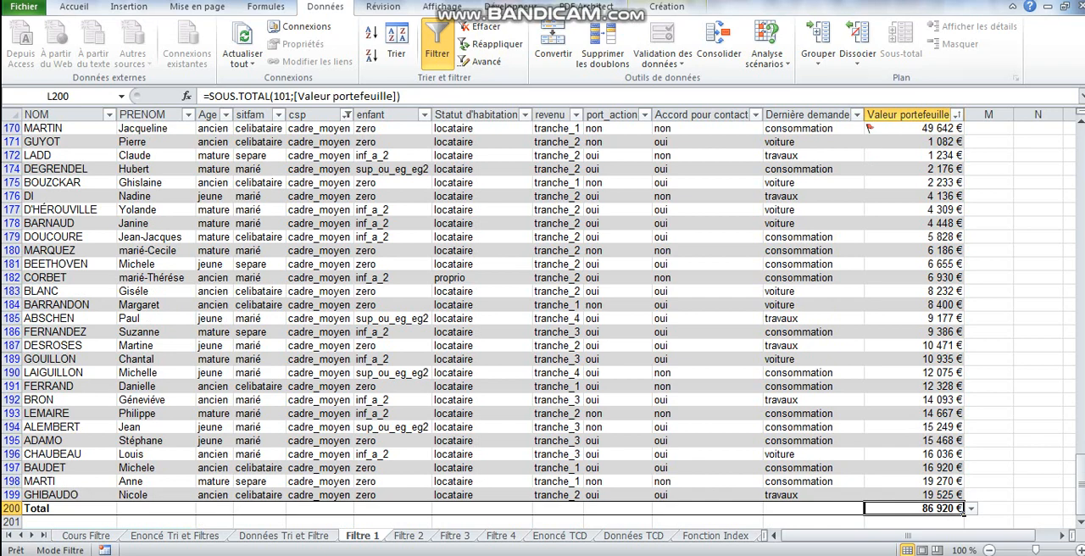
Filter the csp column on Filtre 2 to employe only.
key("ctrl+Page_Down")
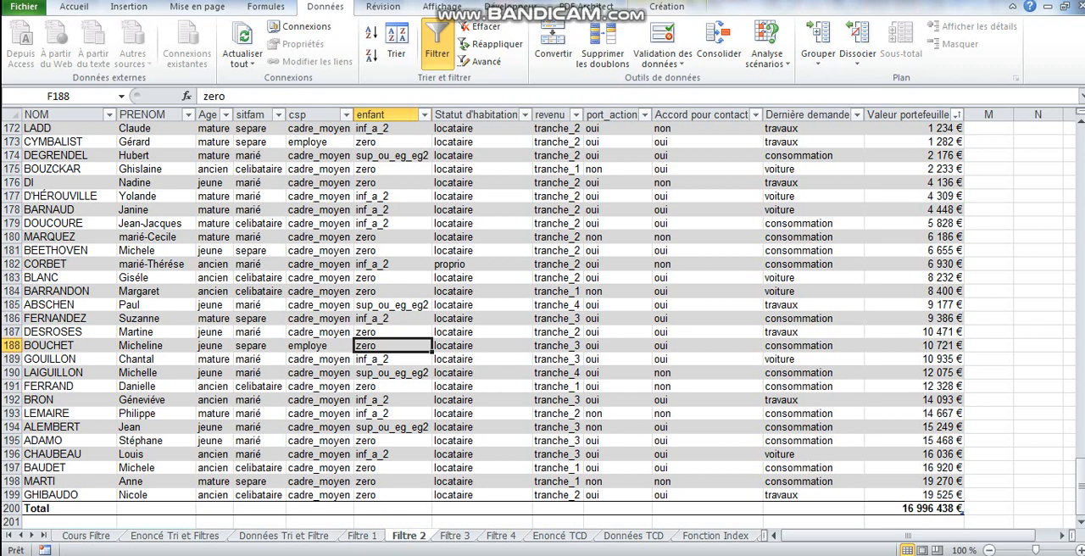
left_click(346, 114)
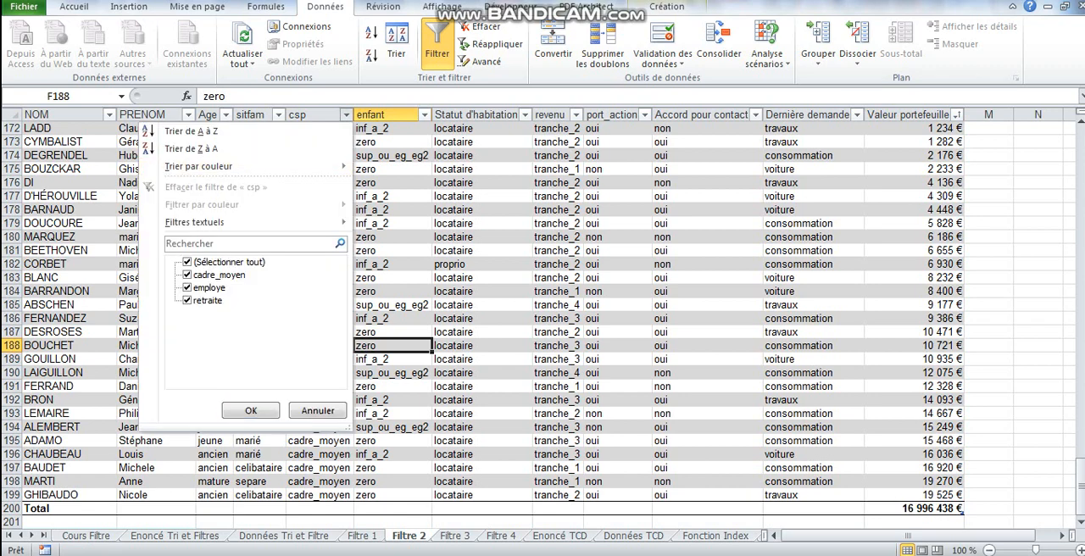
left_click(220, 261)
left_click(203, 287)
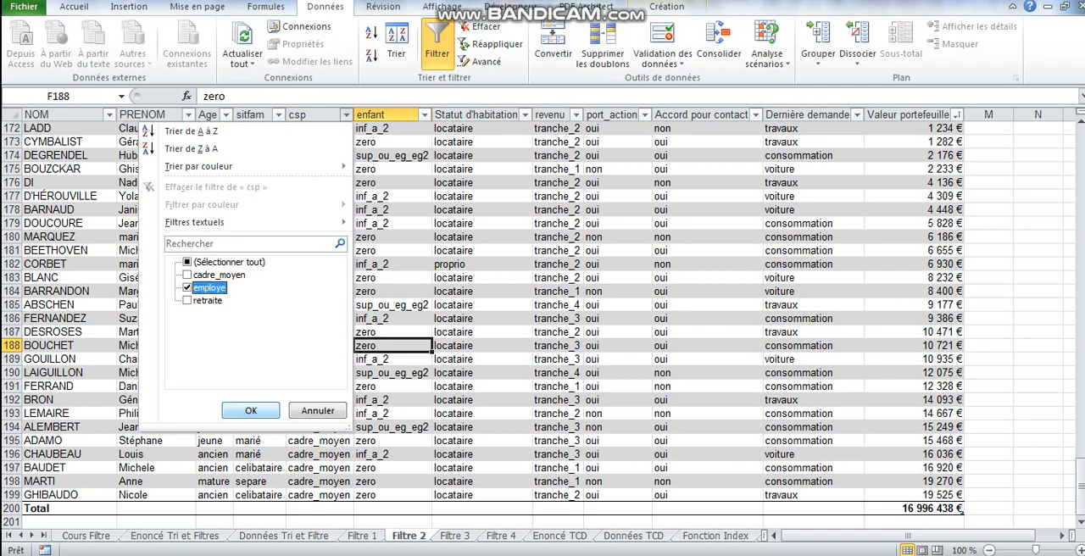
left_click(251, 410)
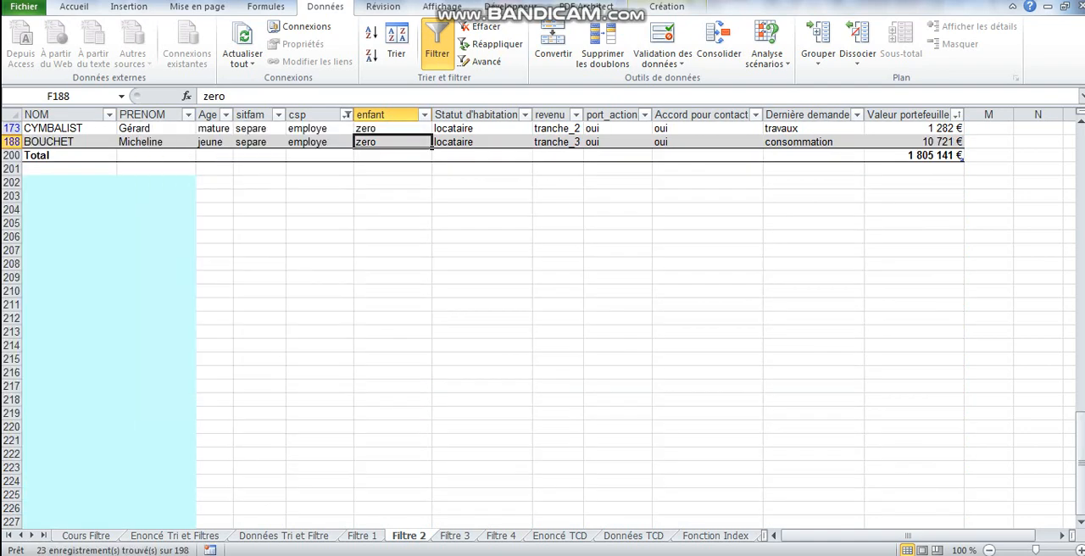
Keep Somme as the Valeur portefeuille total on Filtre 2 and add a Nombre total under the PRENOM column.
left_click(915, 156)
left_click(970, 156)
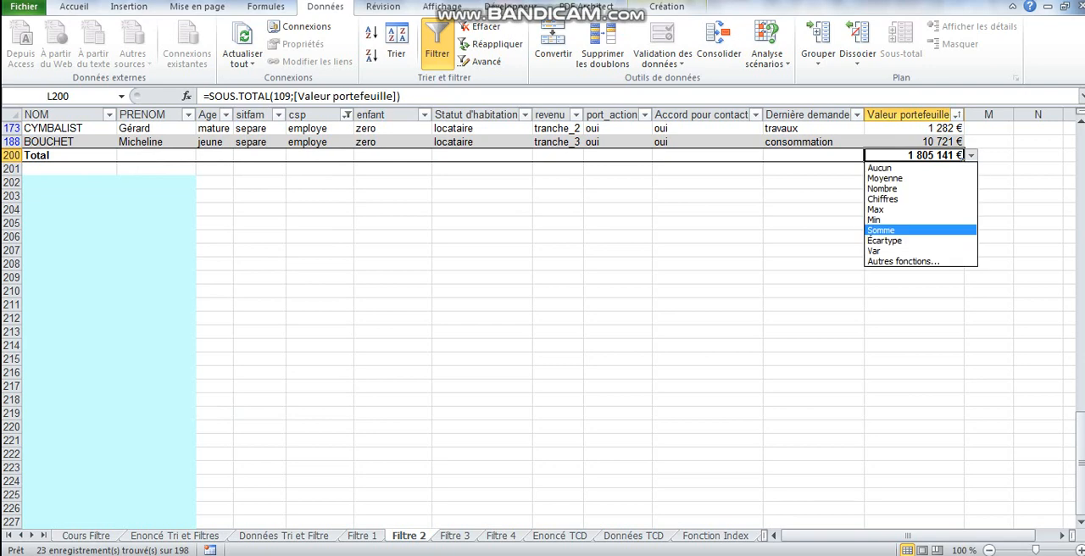
key("Escape")
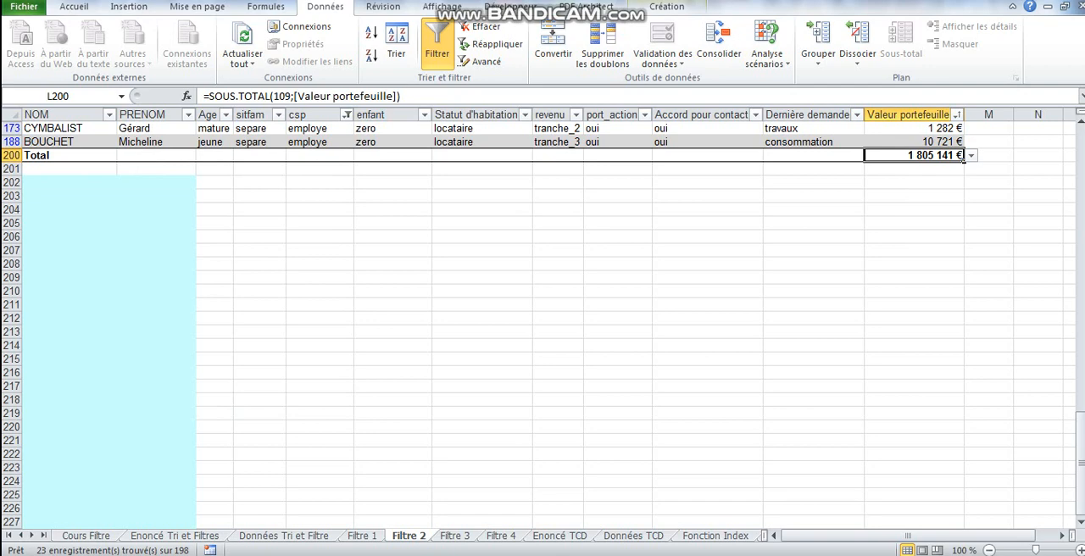
left_click(157, 155)
left_click(203, 155)
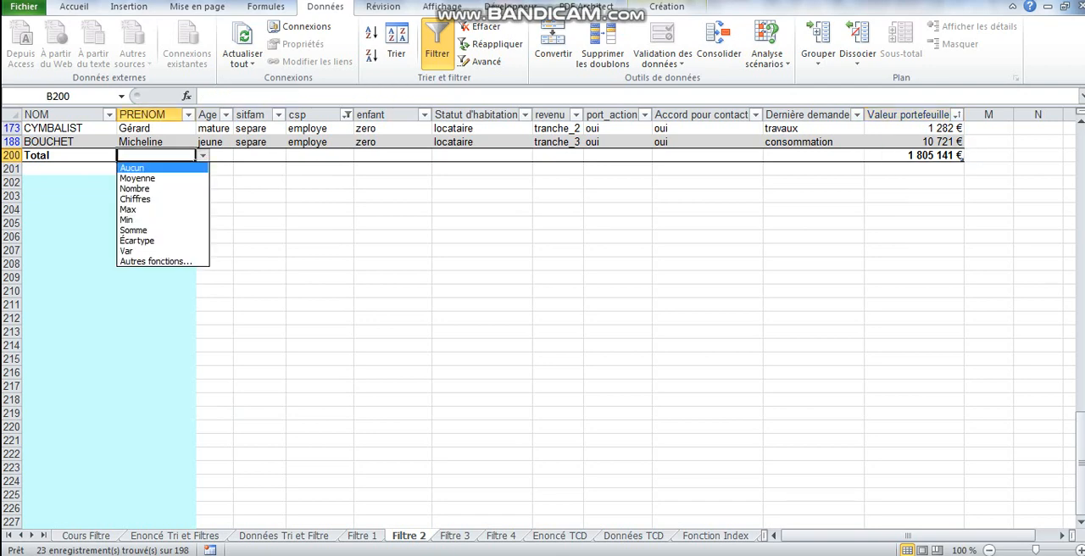
left_click(134, 188)
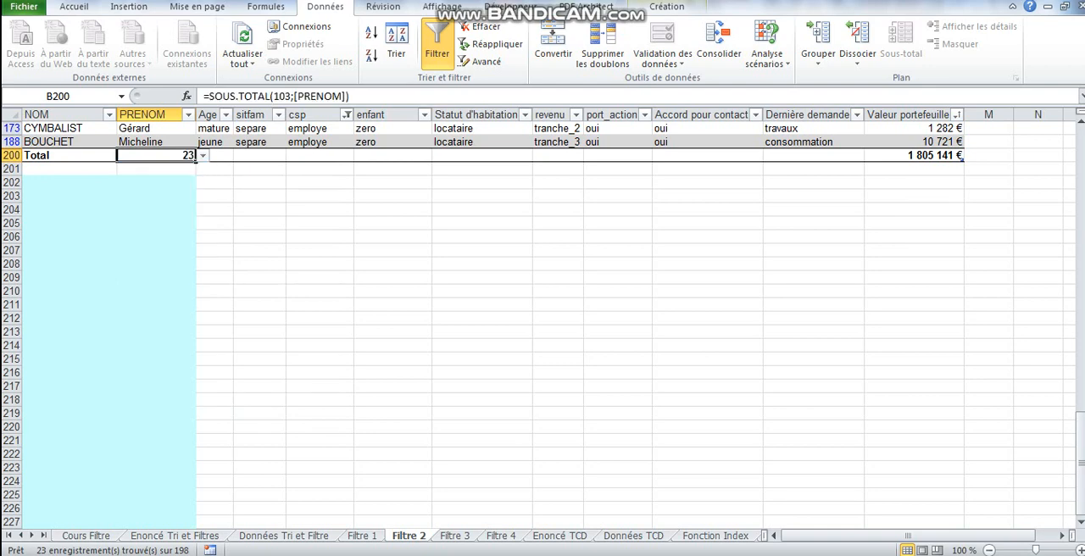
left_click_drag(1081, 449, 1081, 161)
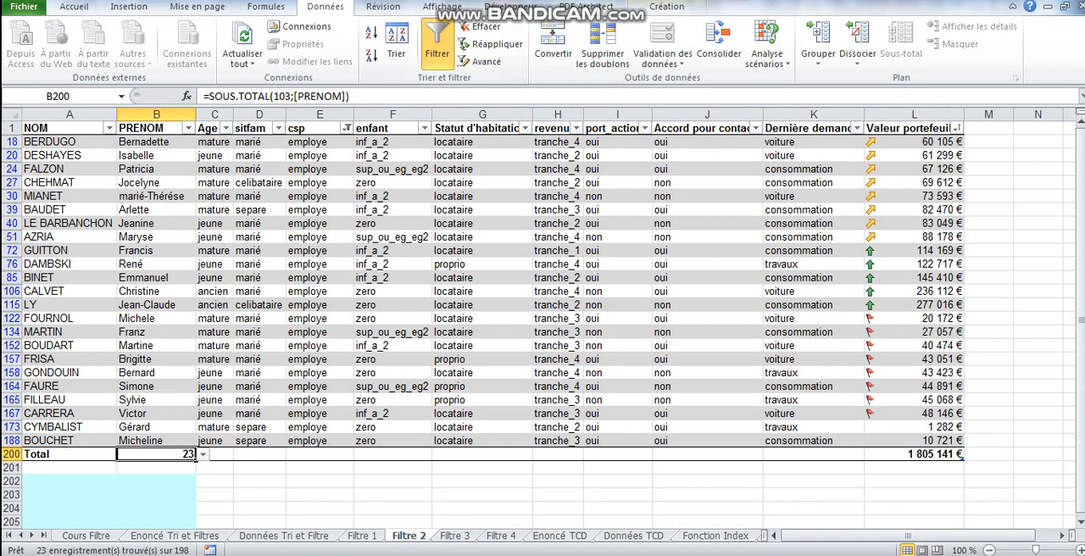
Filter Filtre 3 to jeune, marié and consommation clients, and Filtre 4 to portfolios above 100 000 € with a Nombre total for PRENOM.
key("ctrl+Page_Down")
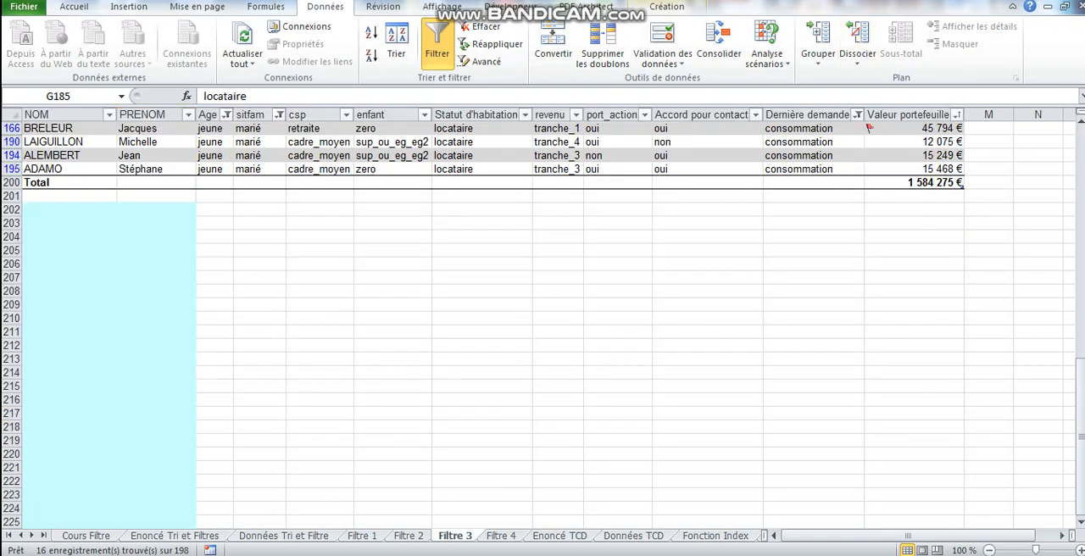
left_click(175, 536)
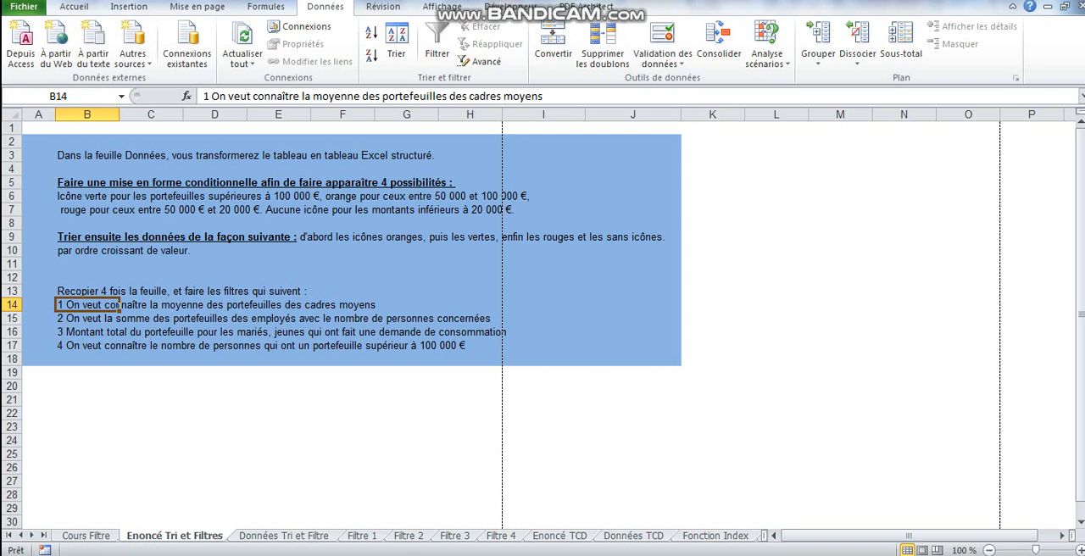
left_click(500, 536)
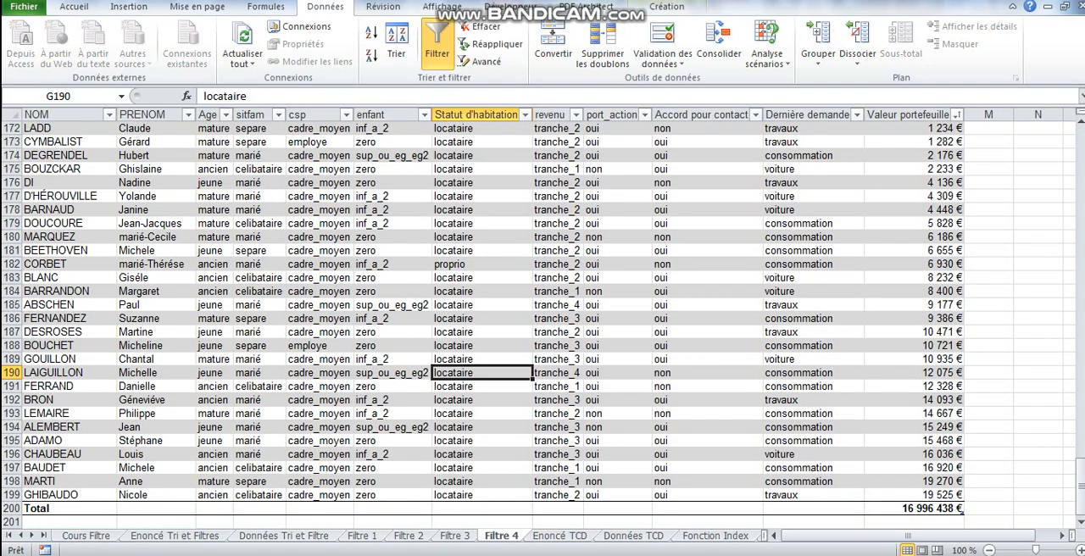
left_click(481, 292)
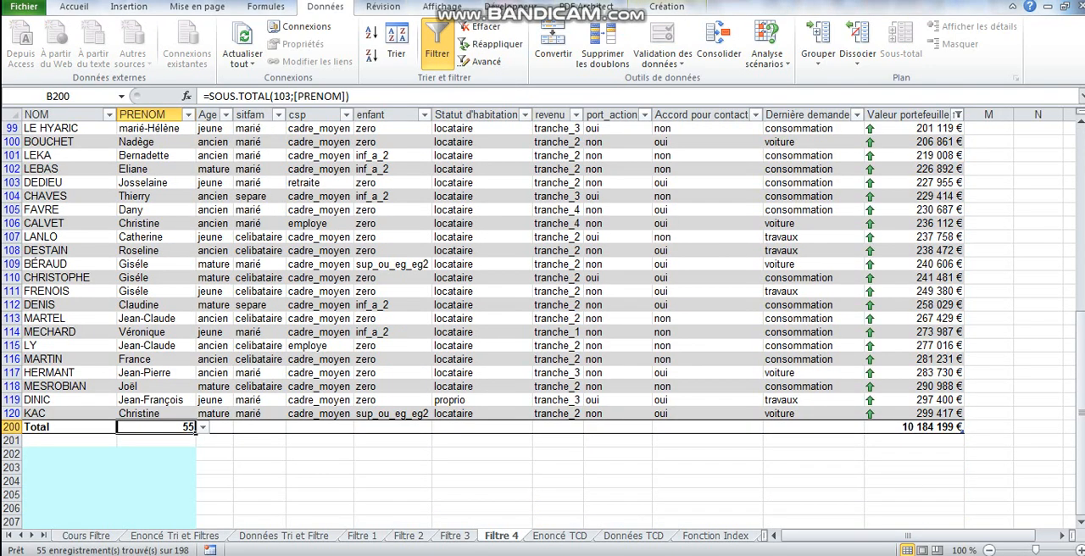
Review the pivot table questions on the Enoncé TCD sheet and the sales records on Données TCD.
left_click(560, 535)
left_click(309, 305)
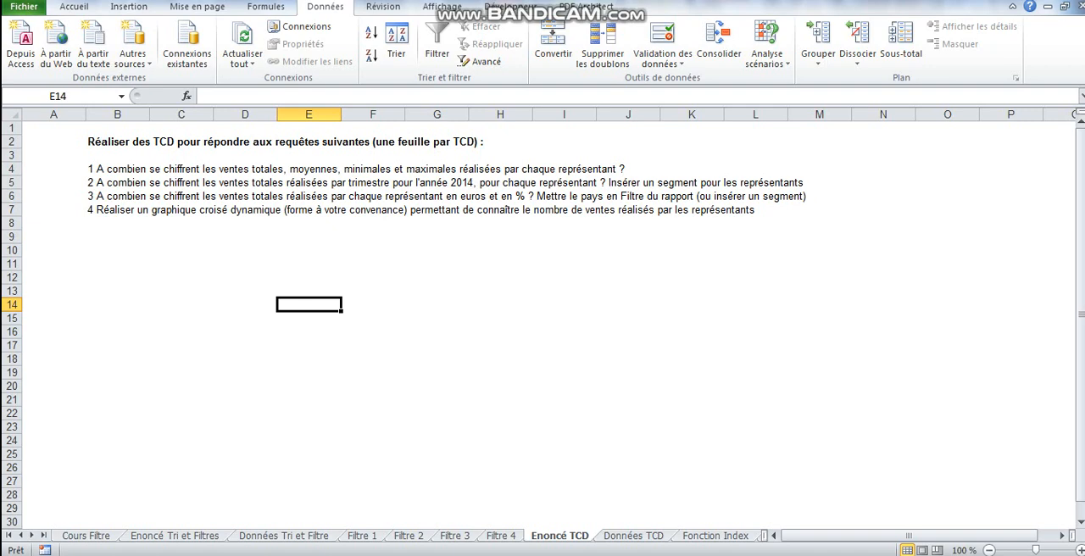
key("ctrl+Page_Down")
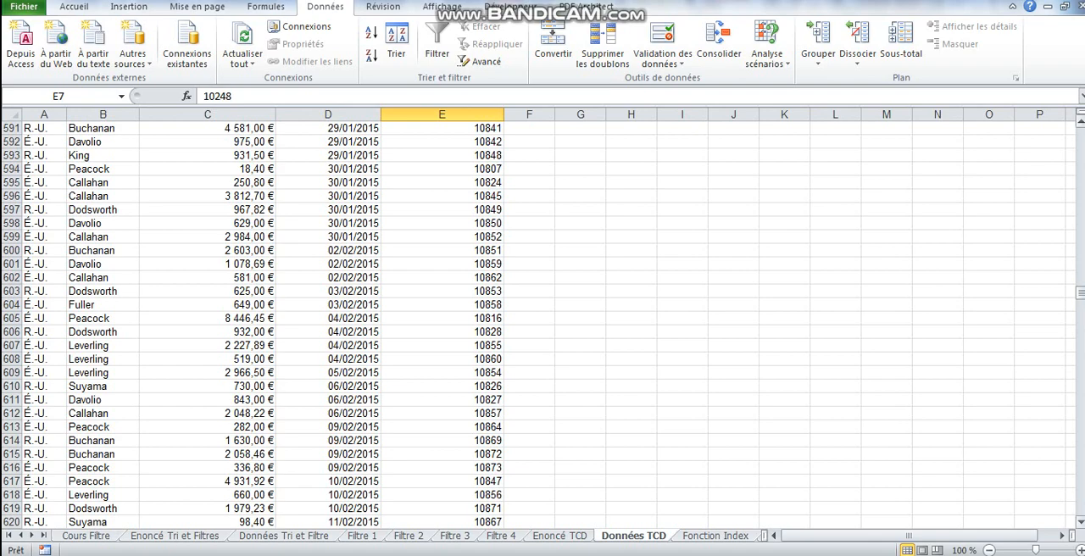
left_click_drag(1080, 292, 1080, 193)
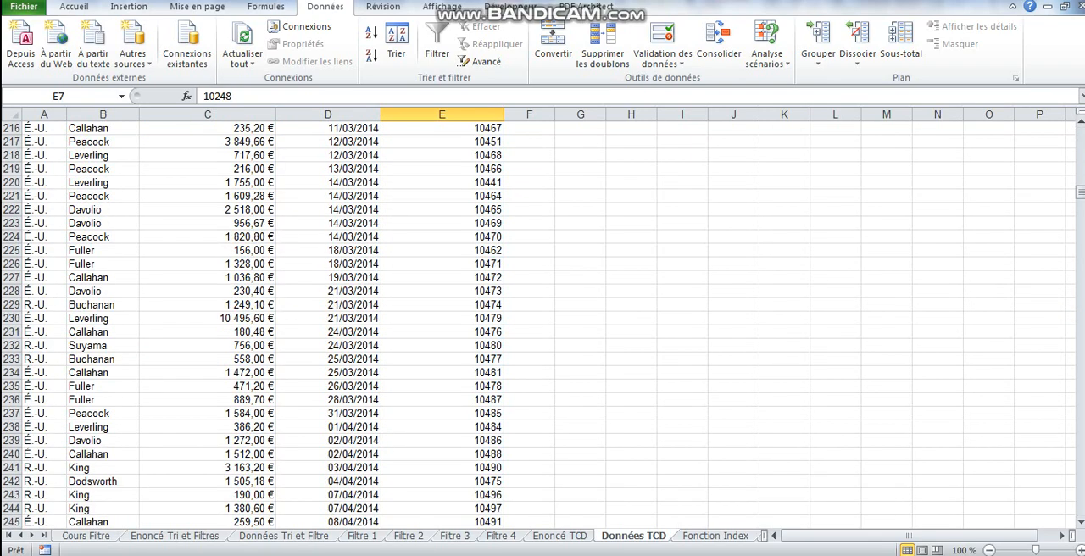
In question 3 on Enoncé TCD (B6), replace the report filter instruction with "L'utilisateur pourra choisir le pays de son choix".
left_click(559, 535)
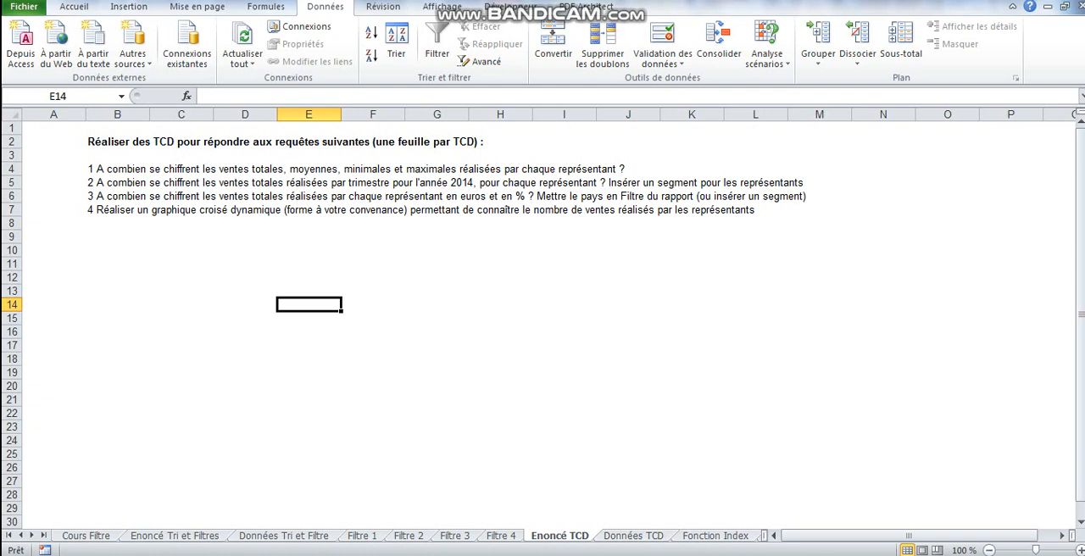
left_click(564, 195)
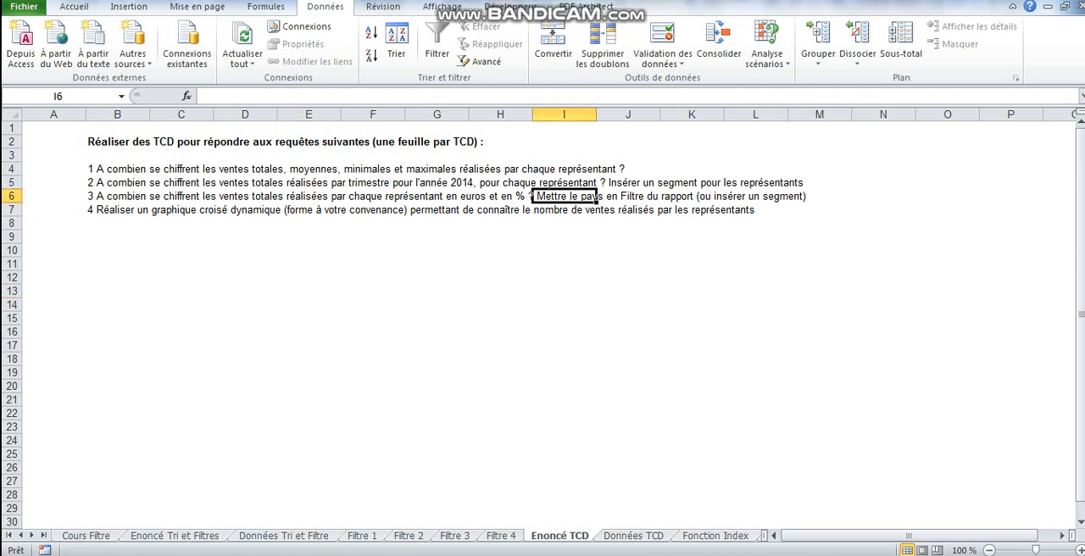
left_click(117, 195)
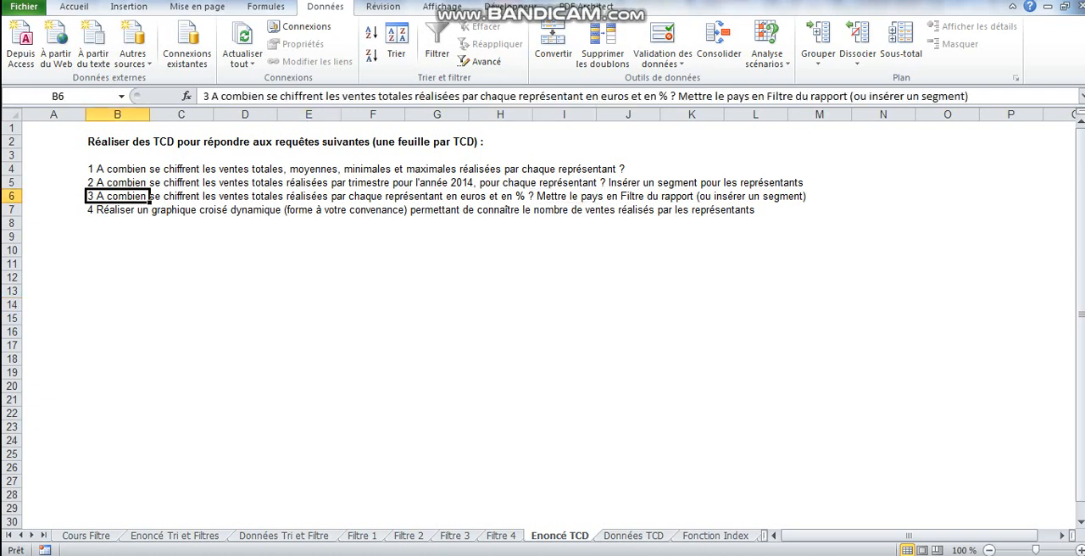
left_click(970, 97)
left_click_drag(969, 97, 678, 97)
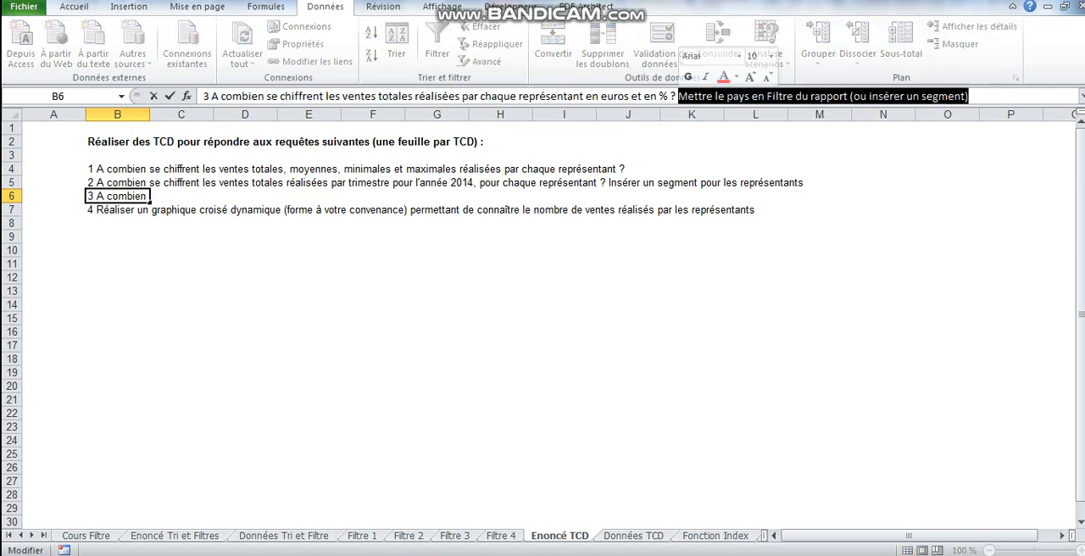
type("L'u")
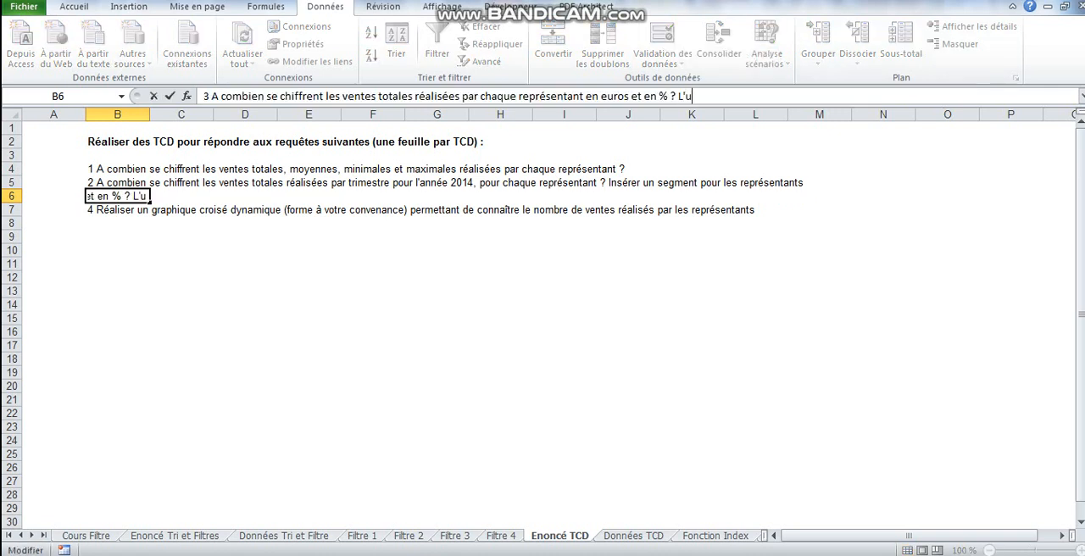
type("tilisateur po")
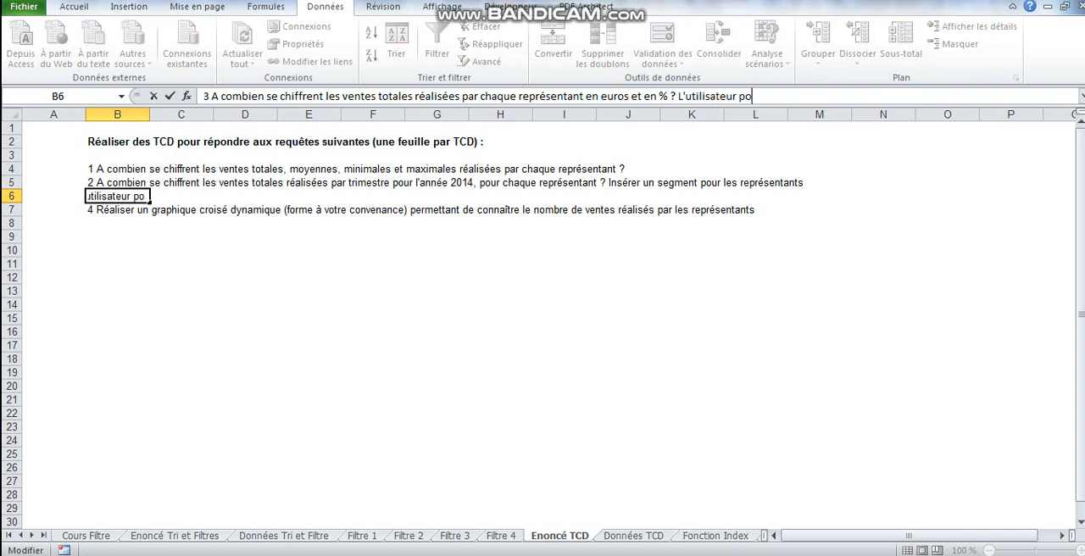
type("urra choisi")
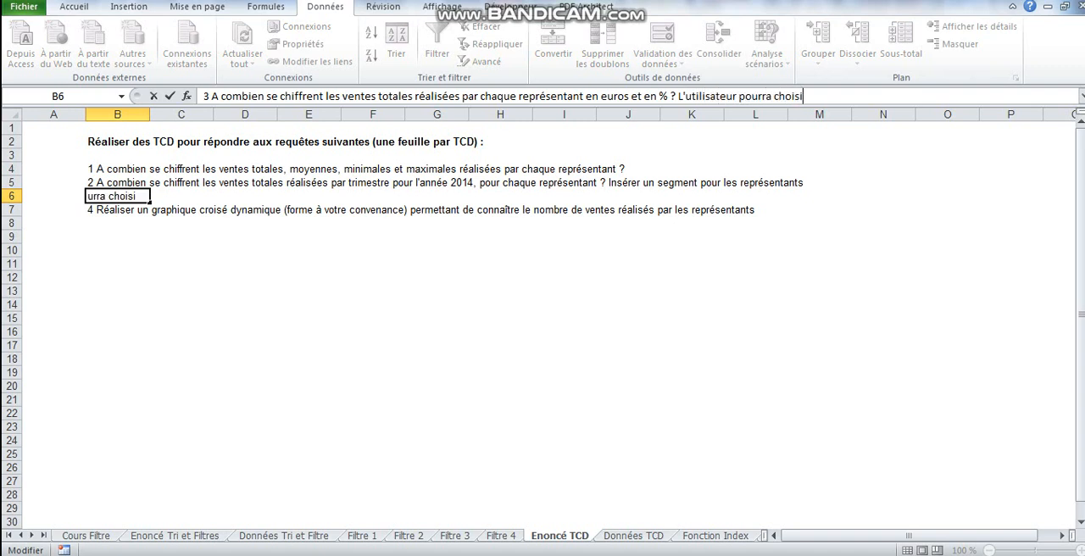
type("r le pays de")
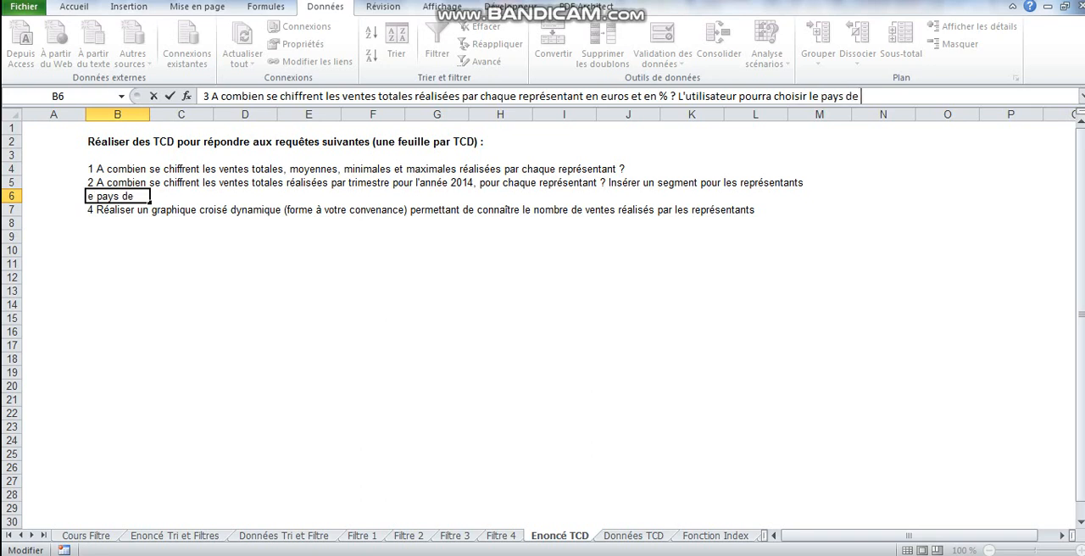
type(" son choix")
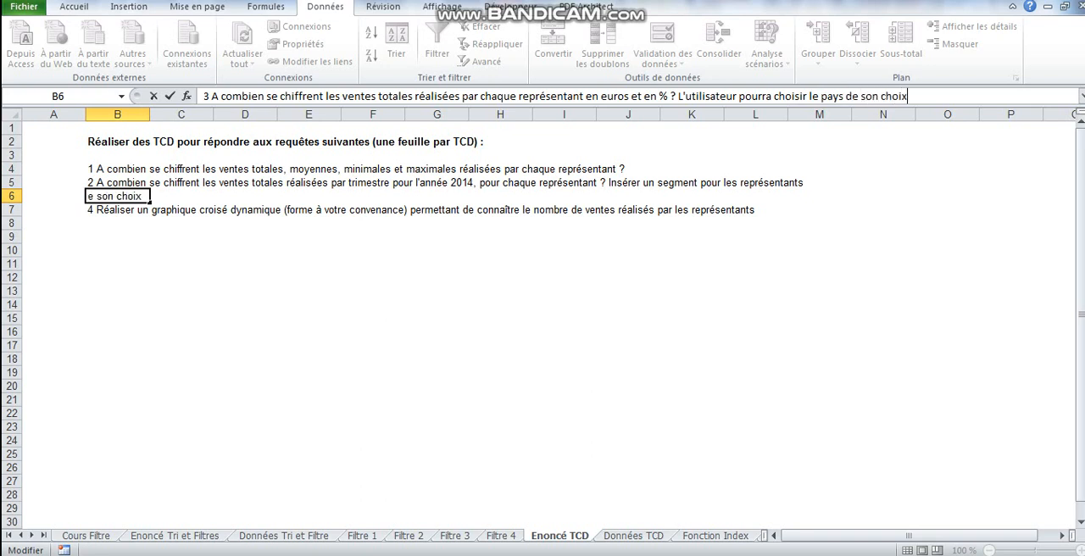
key("Return")
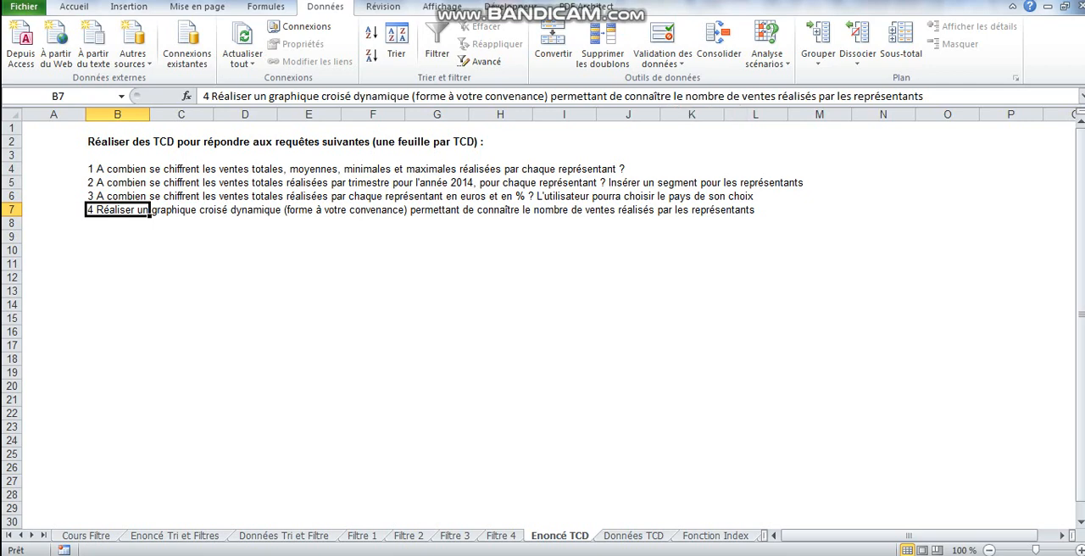
Examine the salary grid on the Fonction Index sheet and the comment on the Nombre d'années d'études cell E13.
left_click(716, 535)
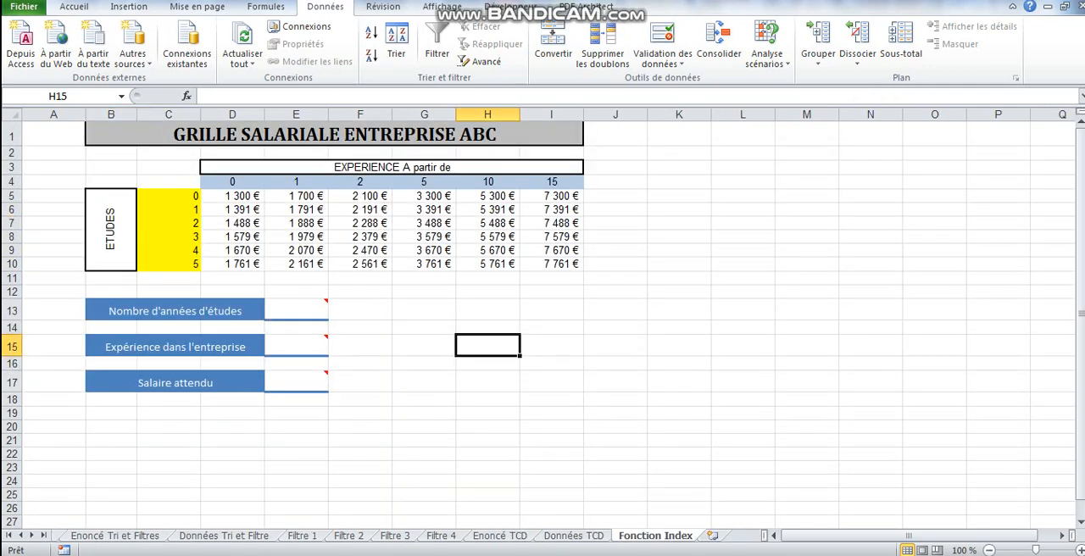
left_click(295, 310)
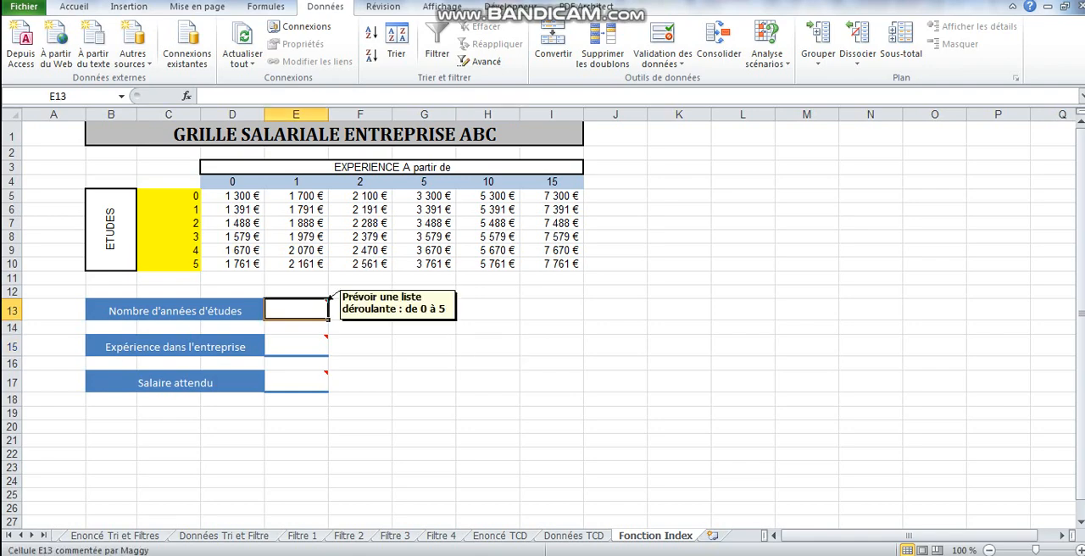